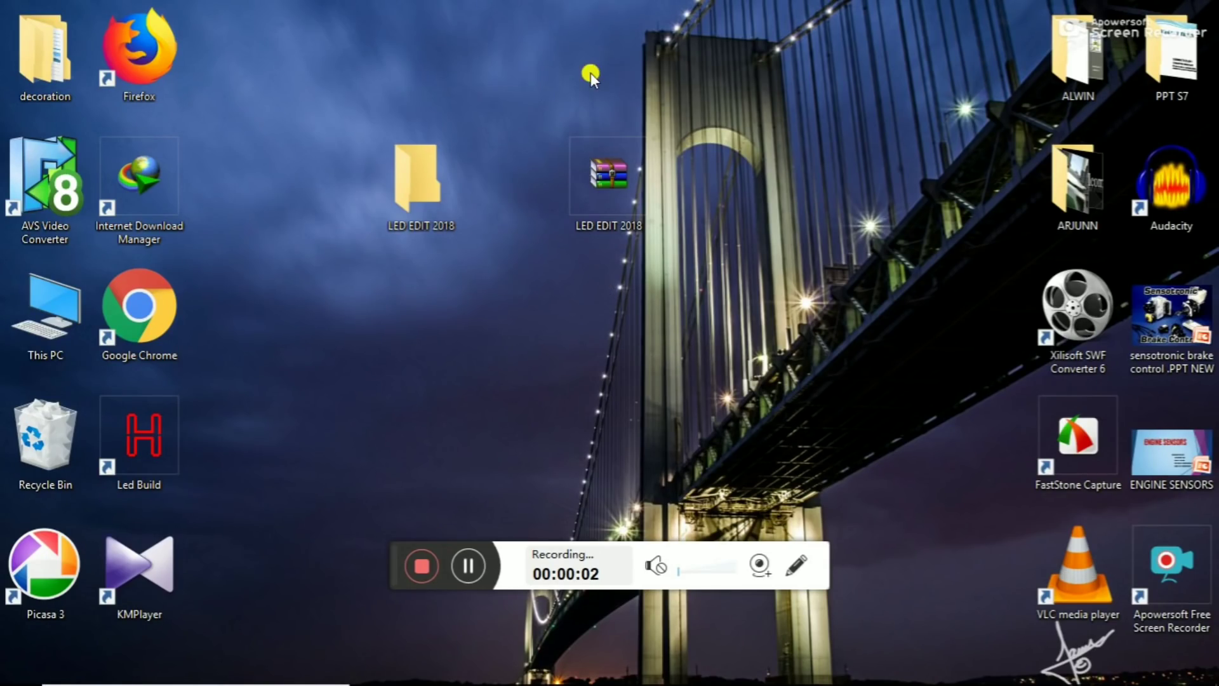
drag(552, 86, 716, 303)
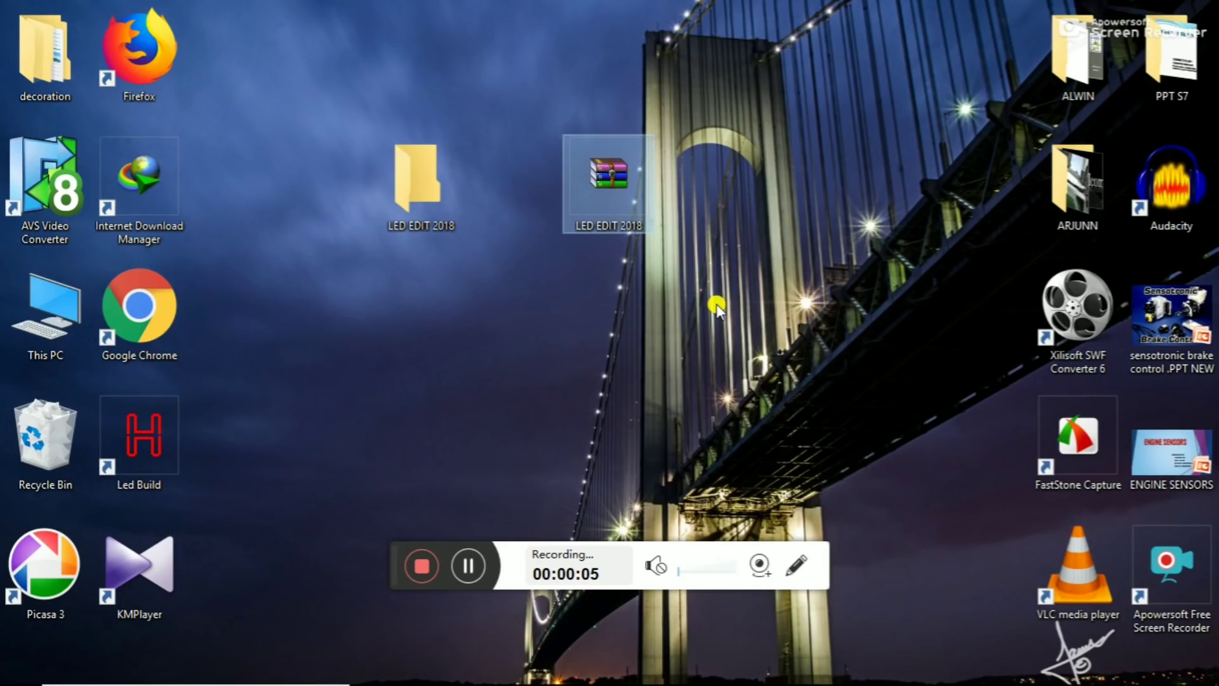
click(649, 297)
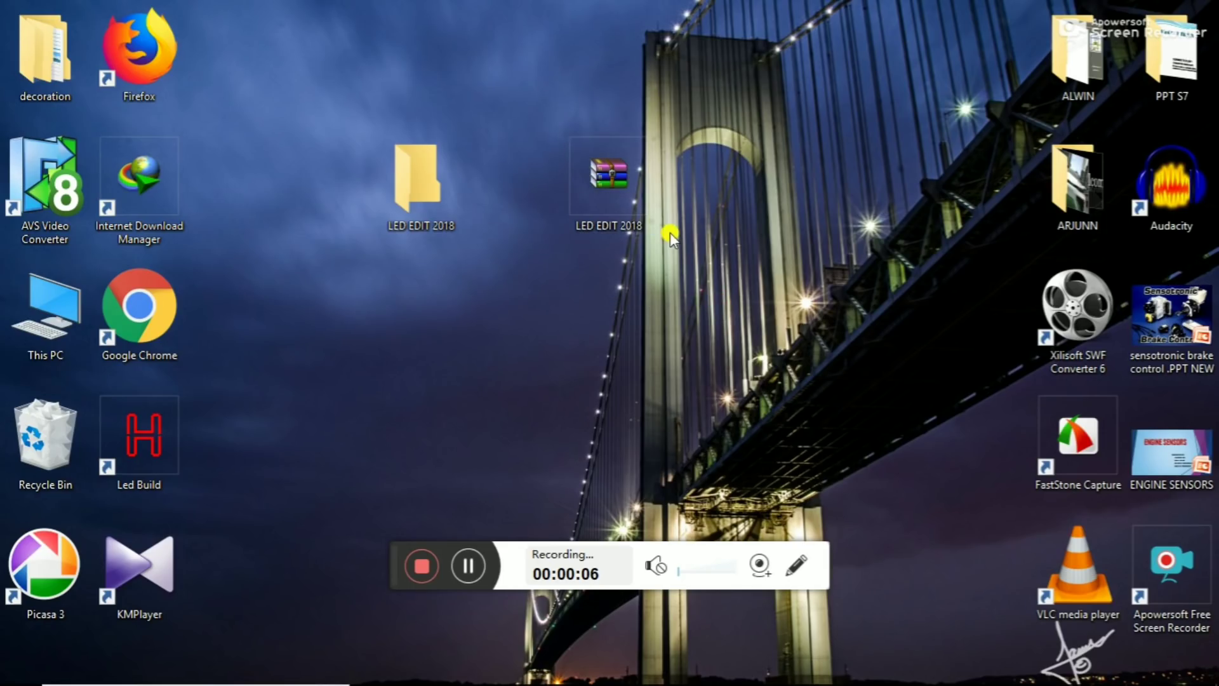
drag(292, 114, 499, 292)
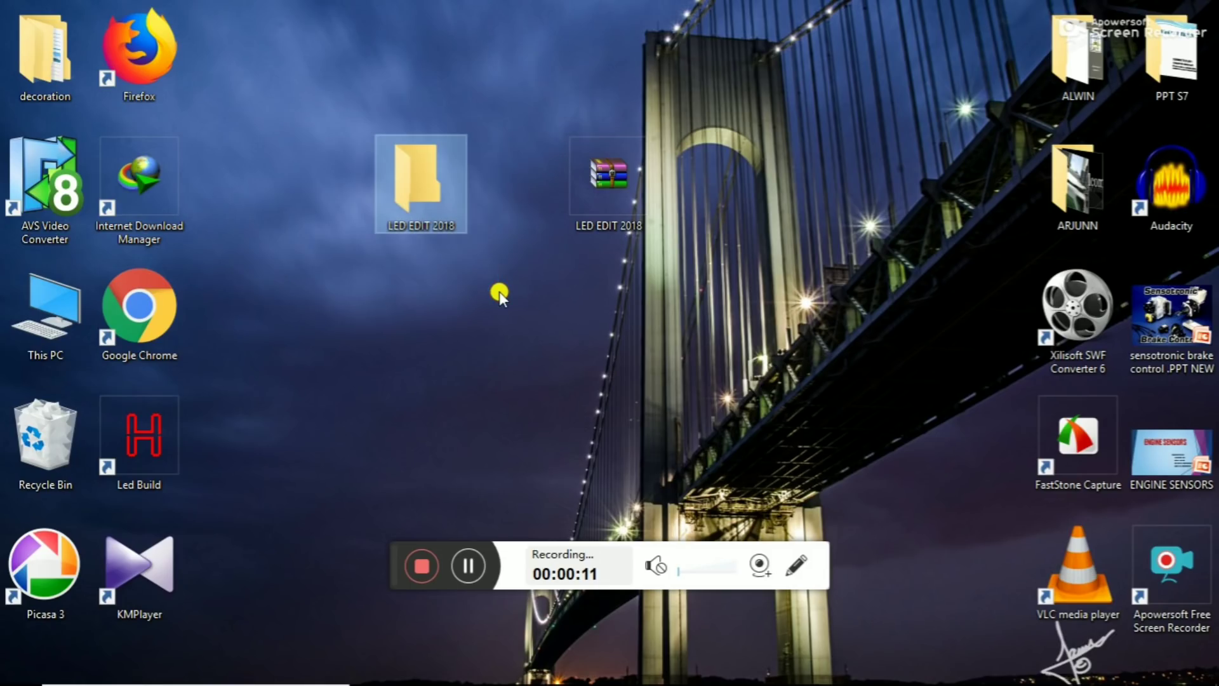
Launch LedEdit from the 控制器软件2018 folder inside the LED EDIT 2018 desktop folder and accept the login dialog with both fields blank
double_click(409, 174)
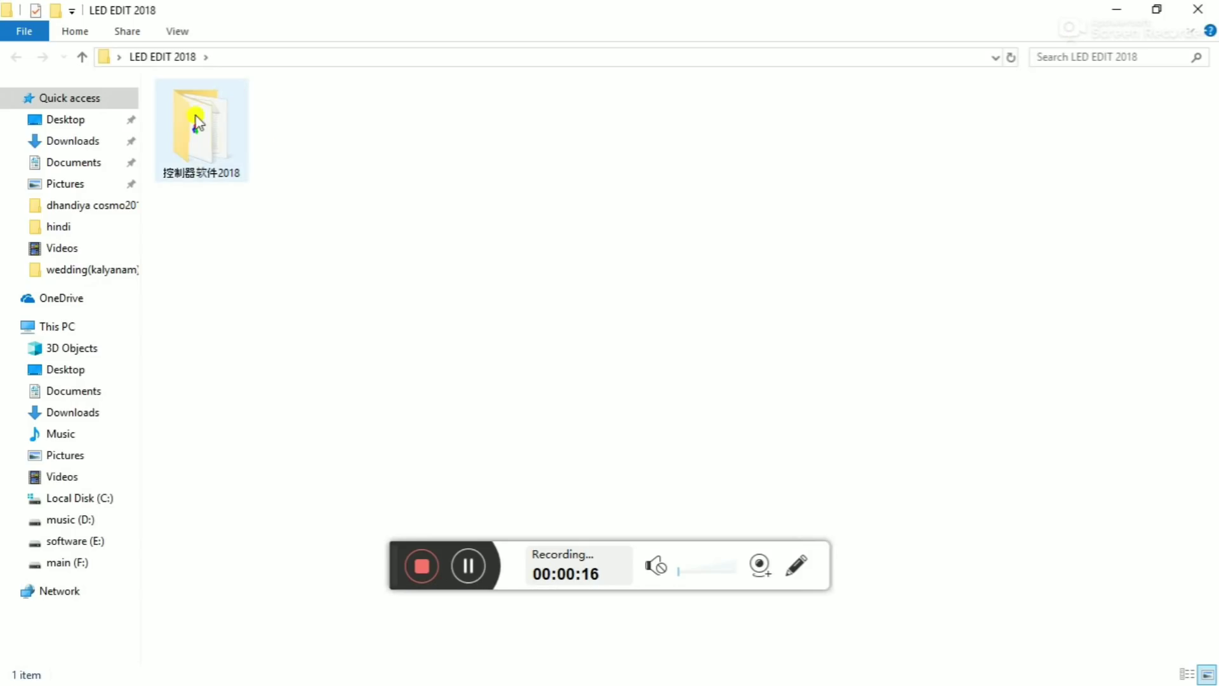
double_click(228, 168)
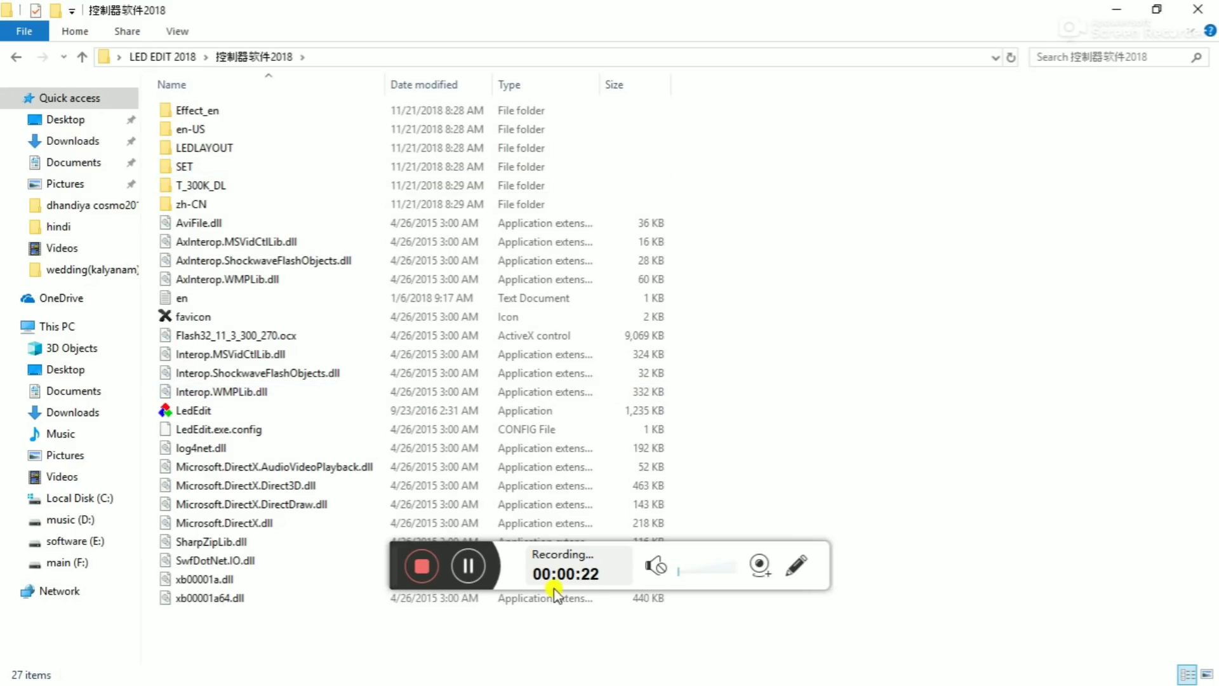
click(549, 562)
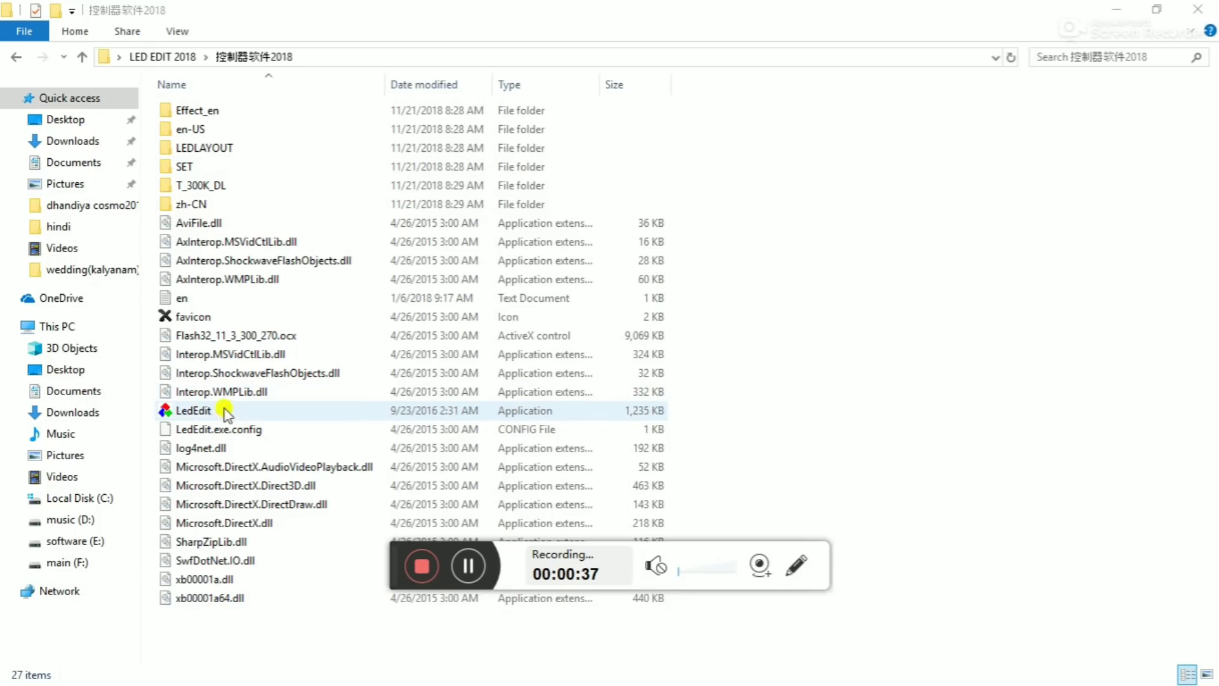
double_click(193, 411)
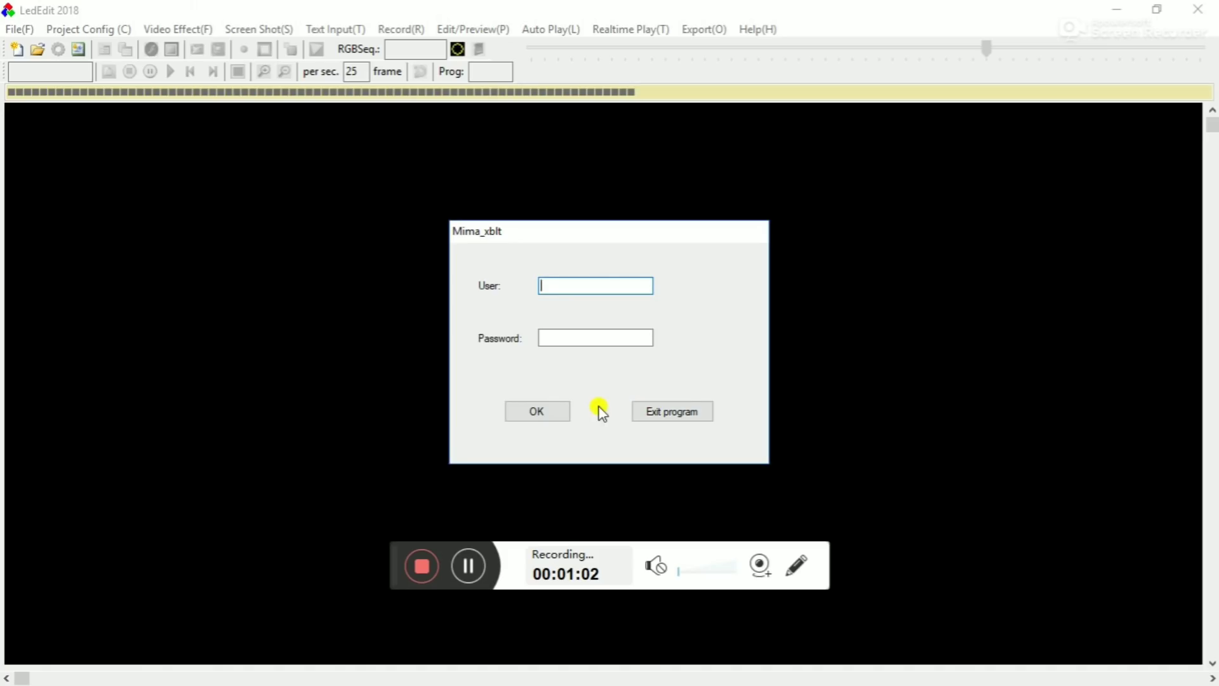
click(536, 413)
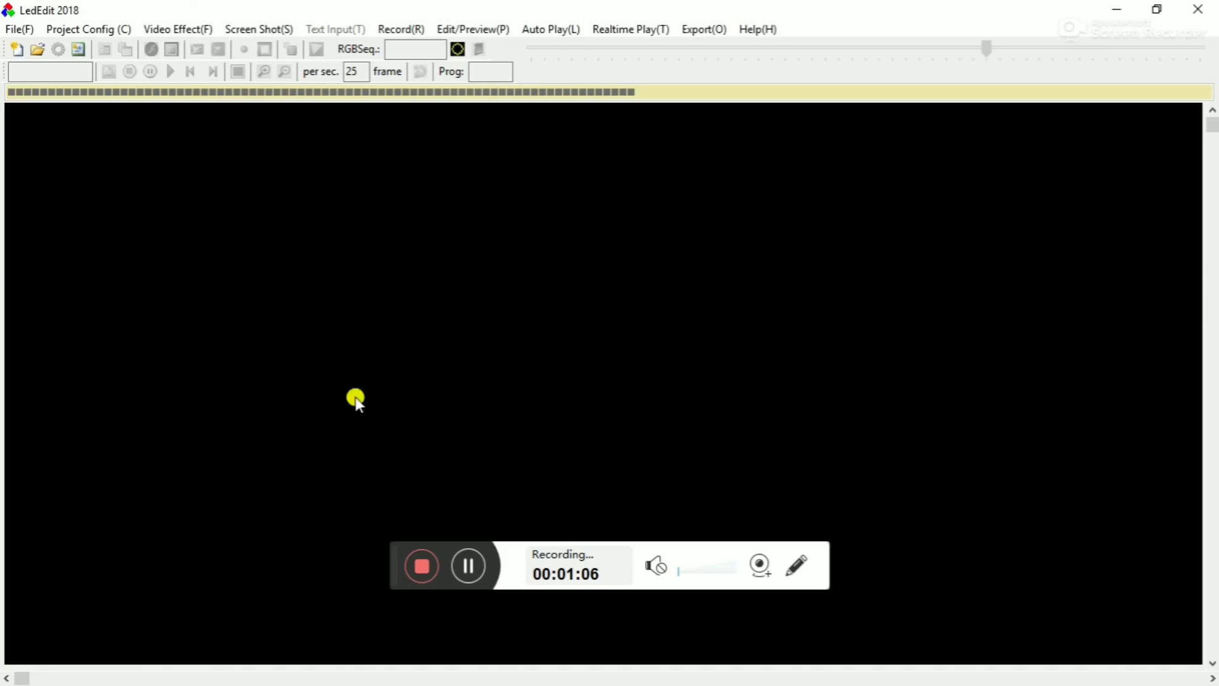
Create a new project with controller type T-1000-WS2811 and a frame rate of 25, keeping the default save path
click(19, 33)
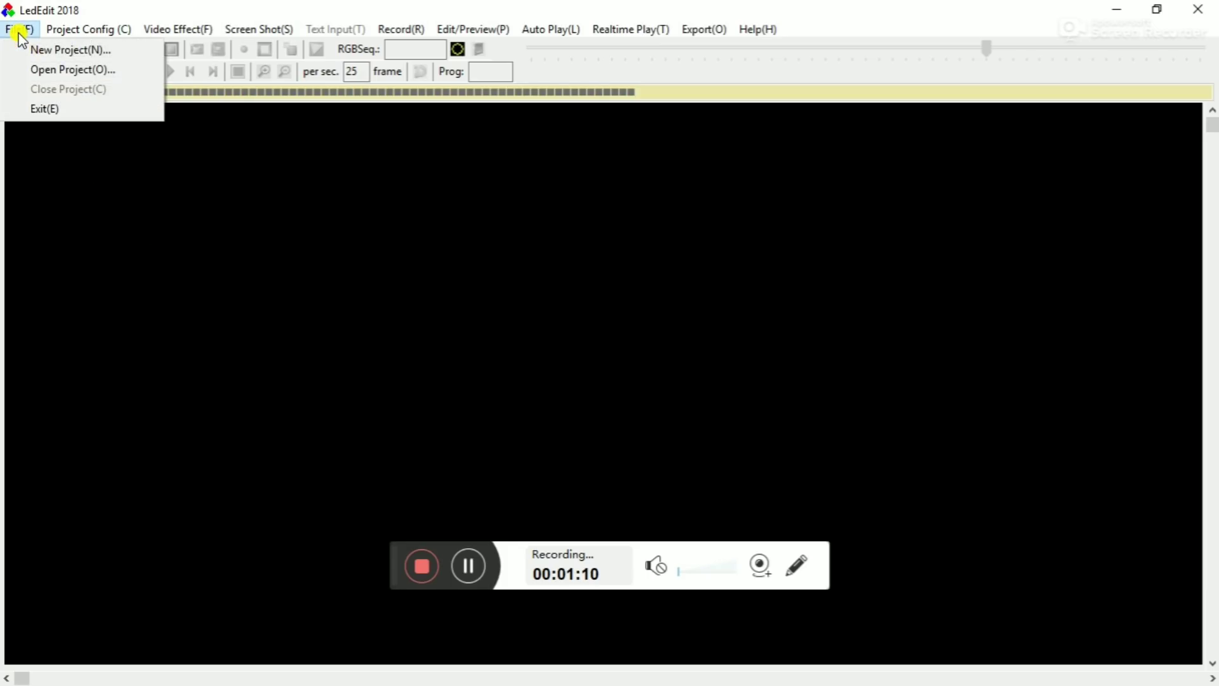
click(55, 51)
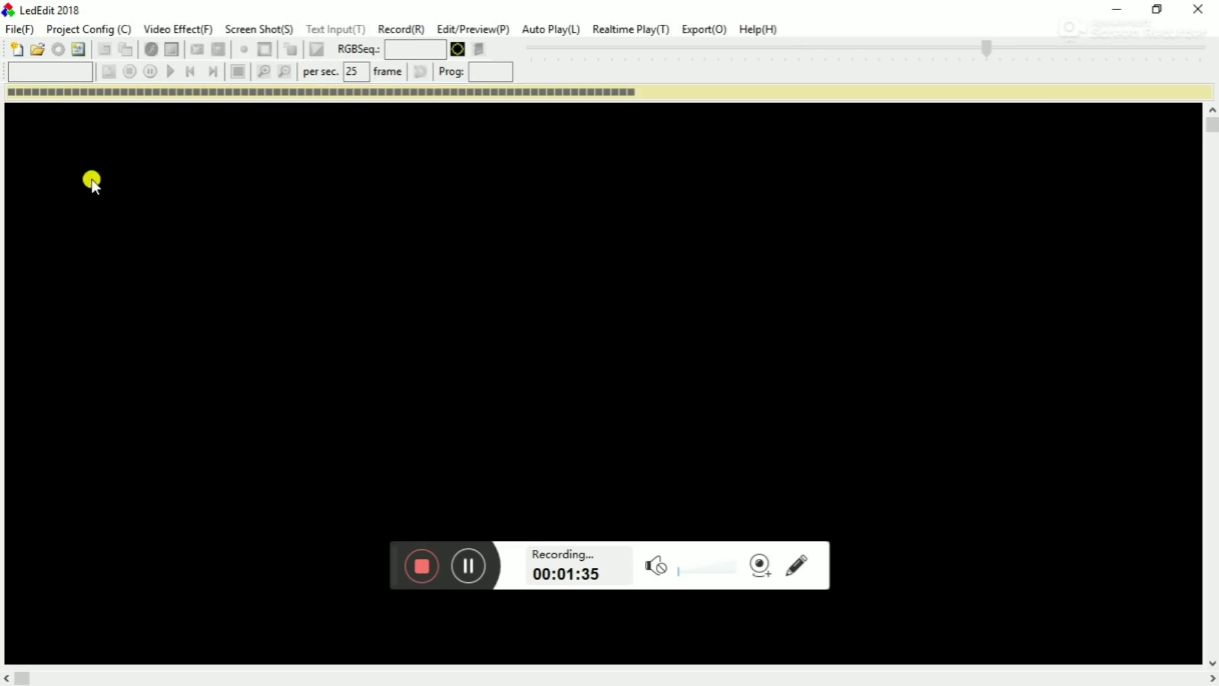
click(17, 49)
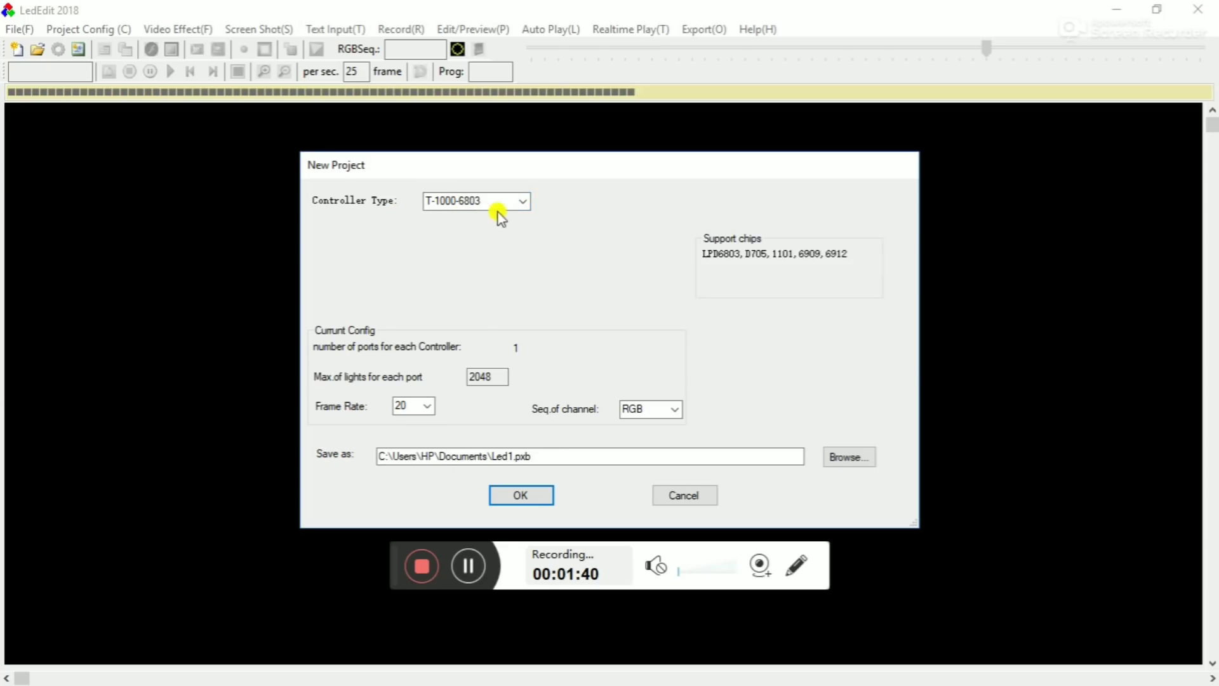
click(524, 202)
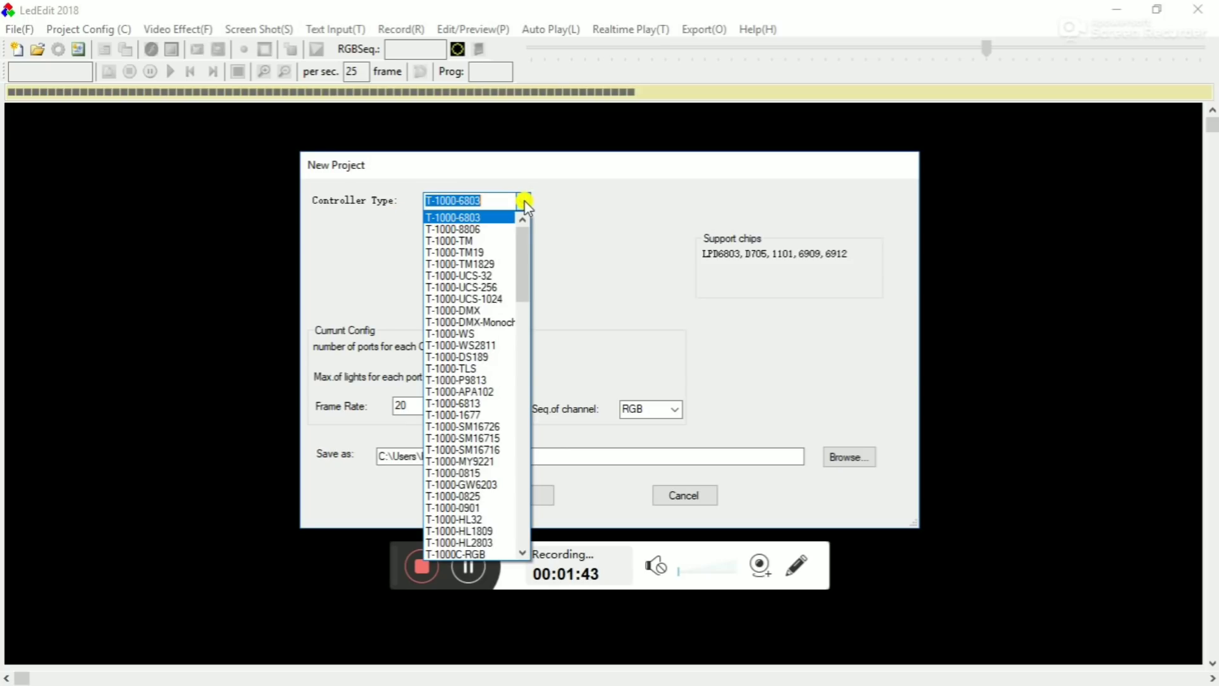
click(485, 347)
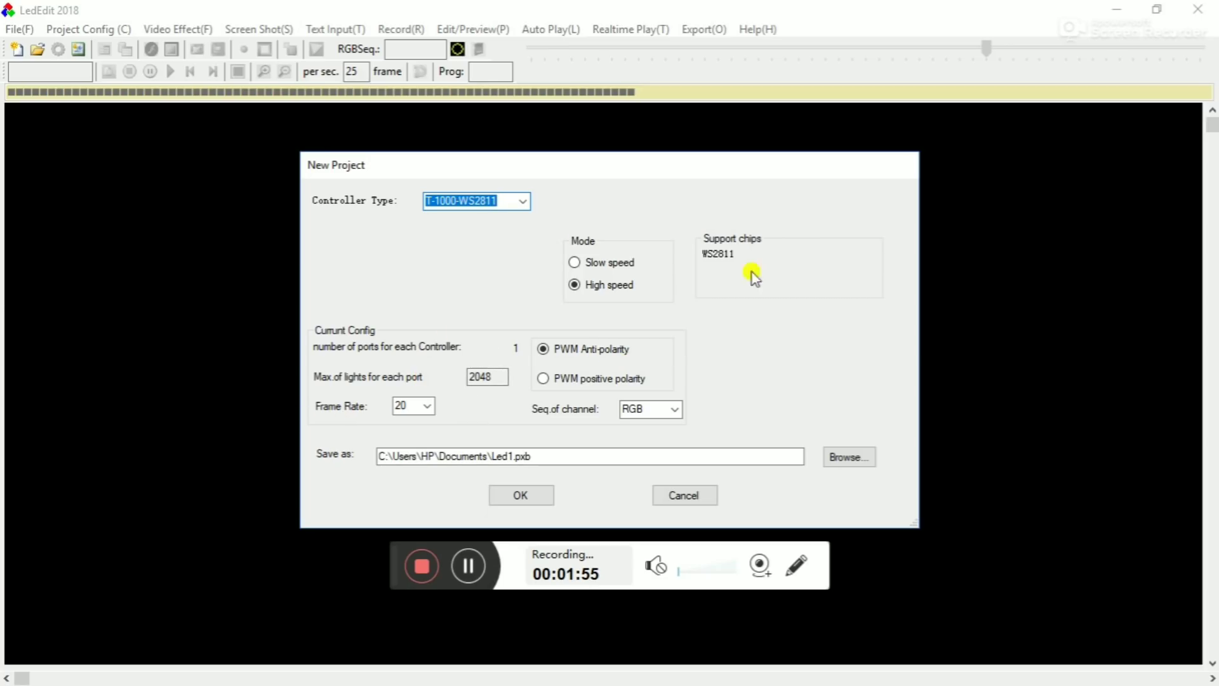
click(426, 405)
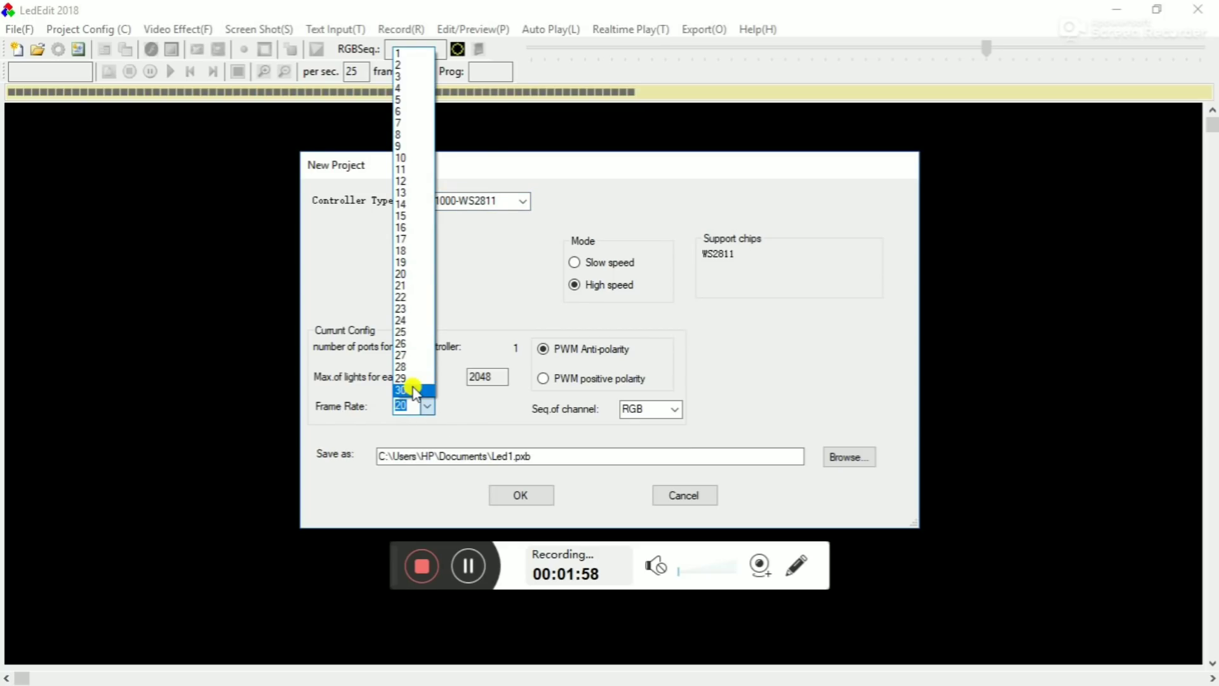
click(416, 332)
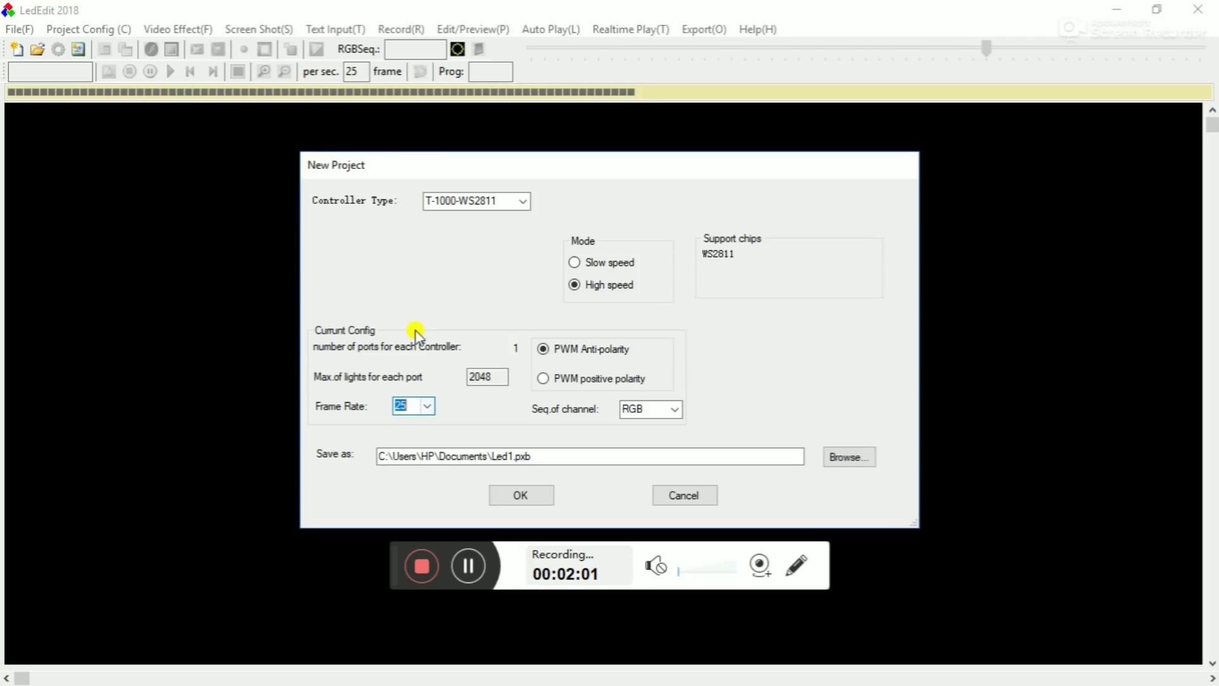
click(538, 495)
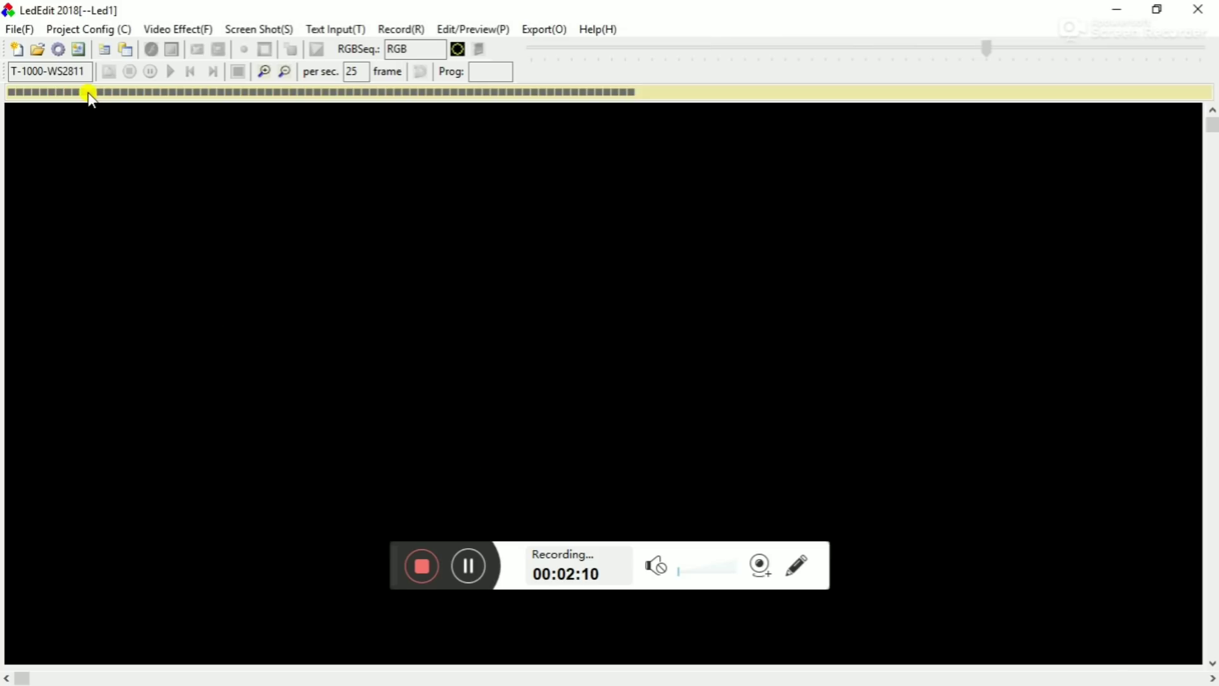
Open the automatic layout configuration and enter 32 as the horizontal pixel count
click(63, 49)
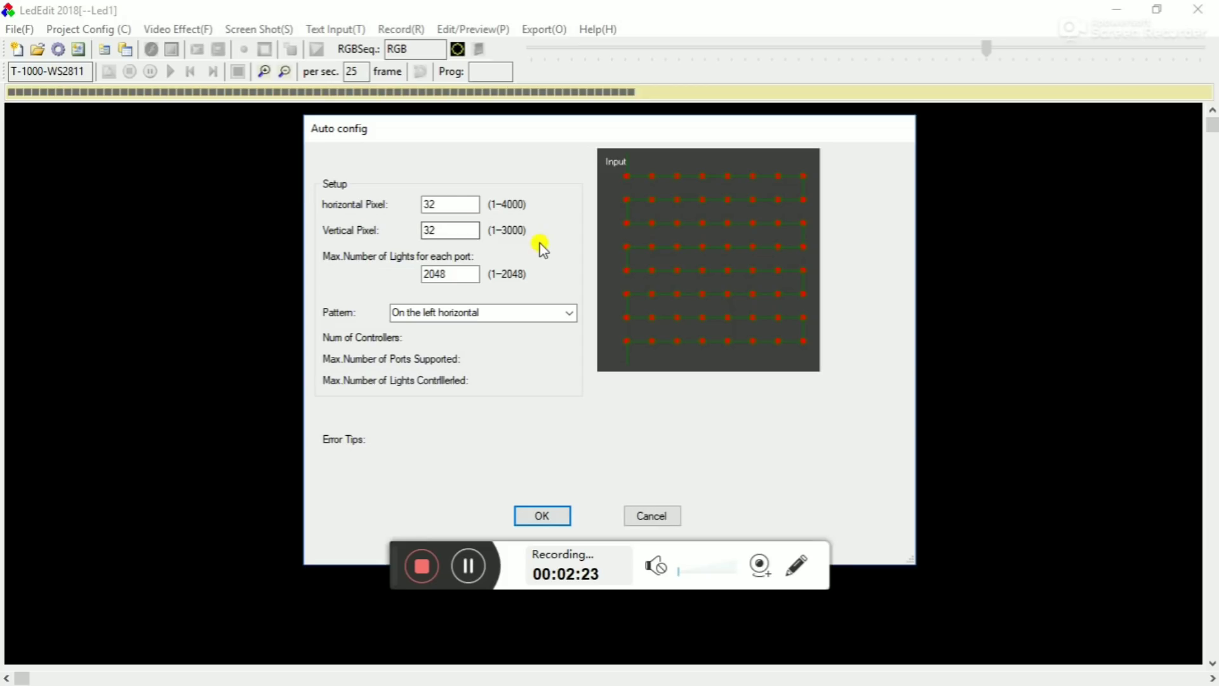
click(438, 211)
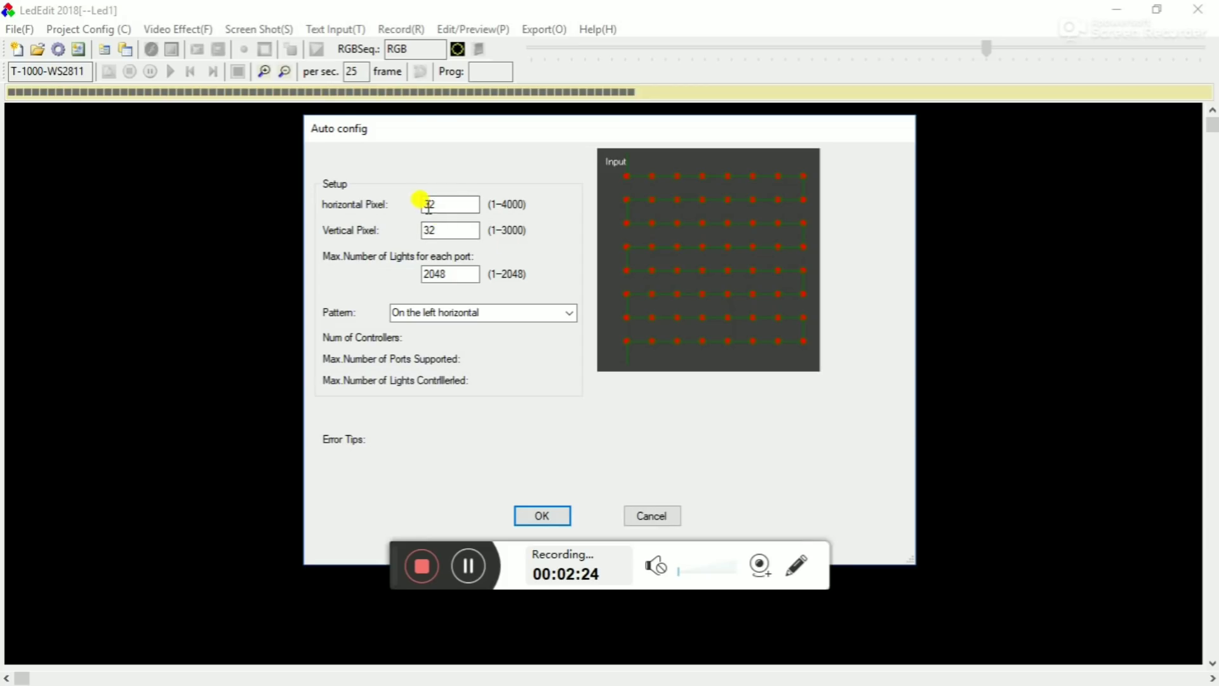
double_click(428, 204)
text(32)
Try the wiring patterns "On the left vertical" and "Under the left horizontal" for the LED layout
click(569, 313)
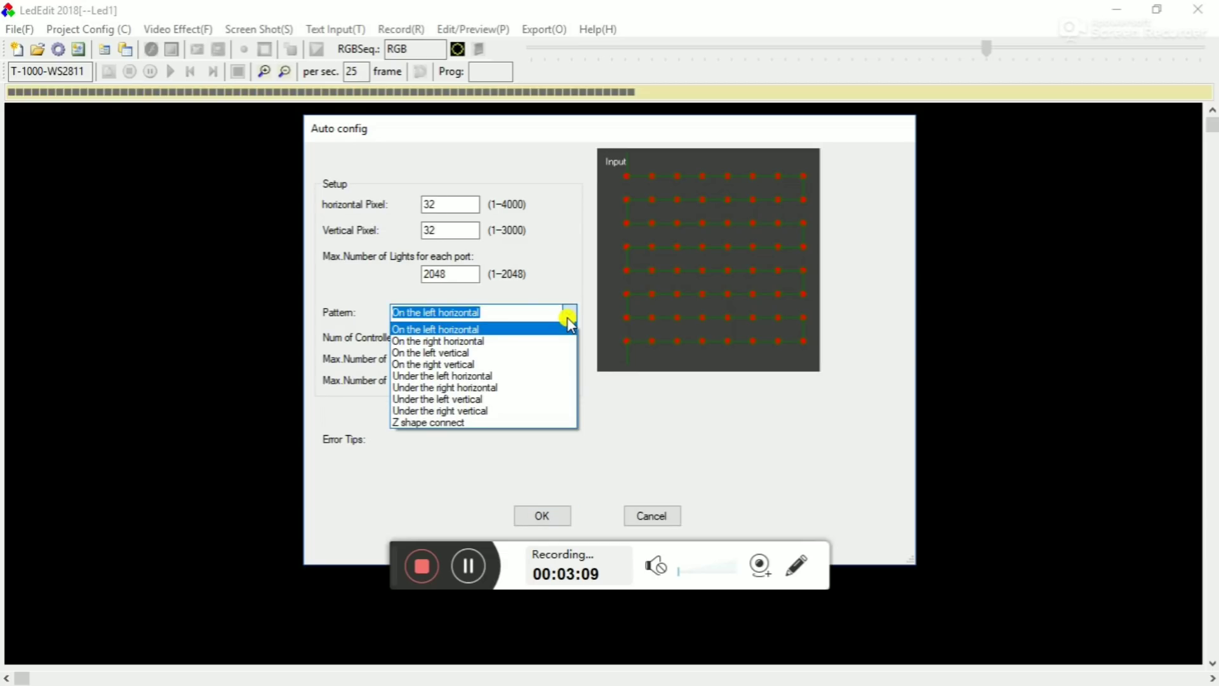
click(494, 353)
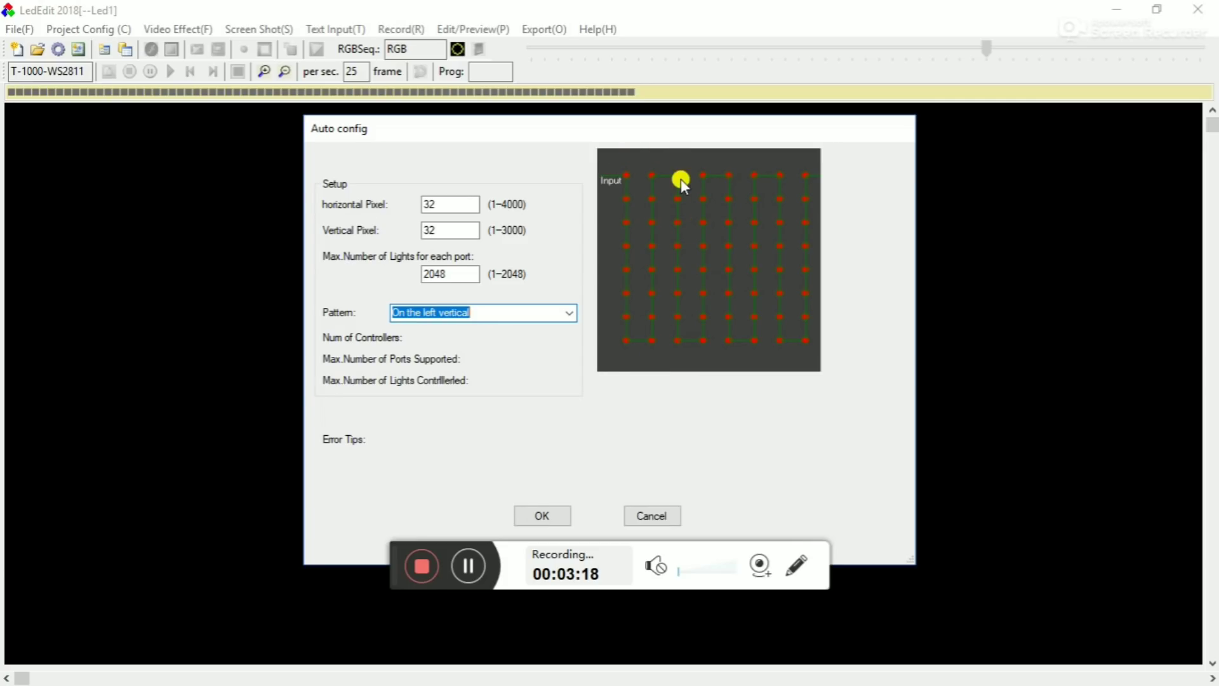
click(568, 312)
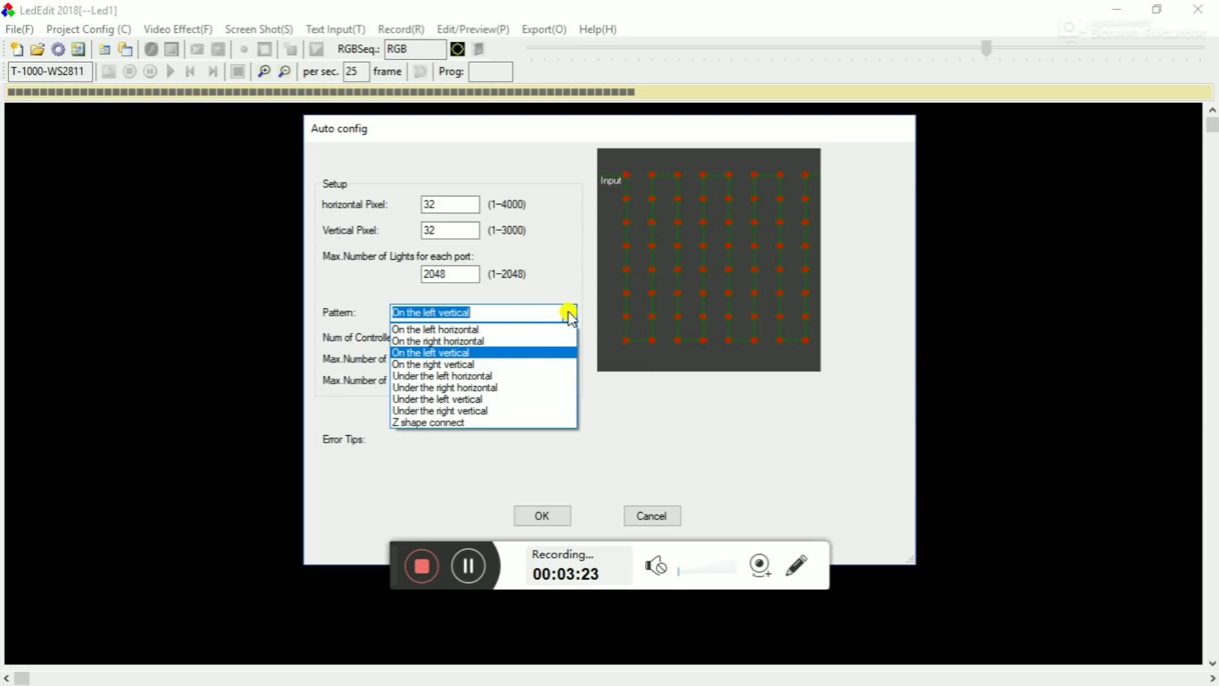
click(482, 377)
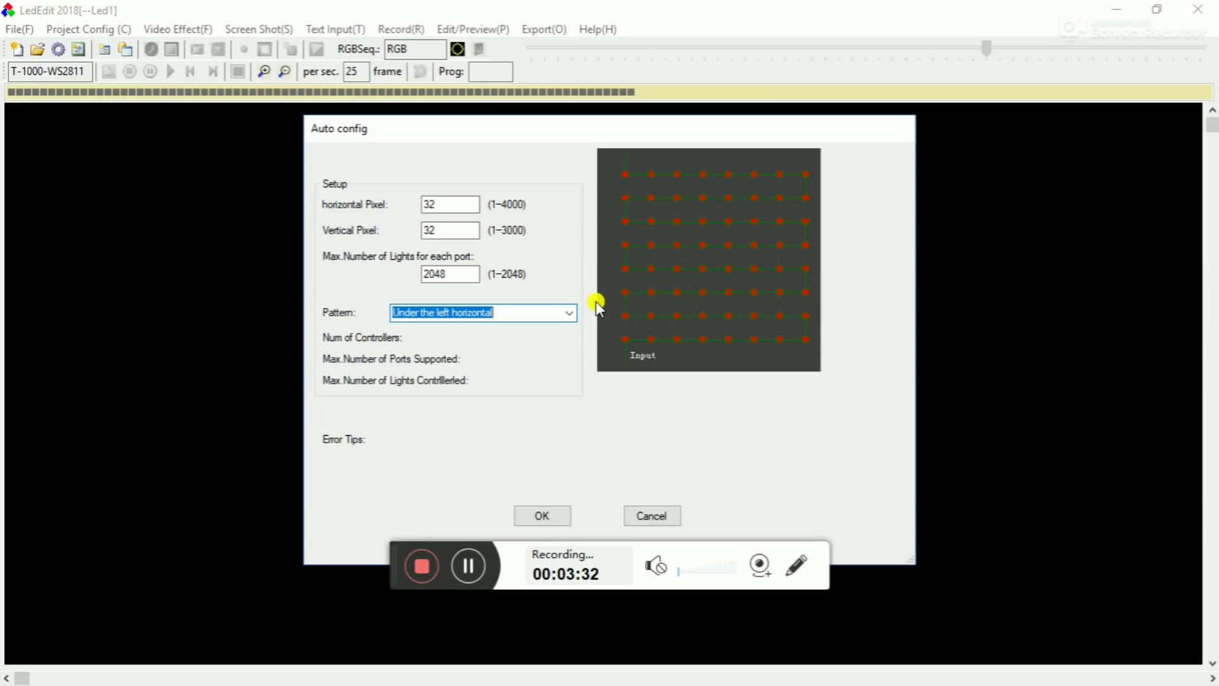
click(569, 314)
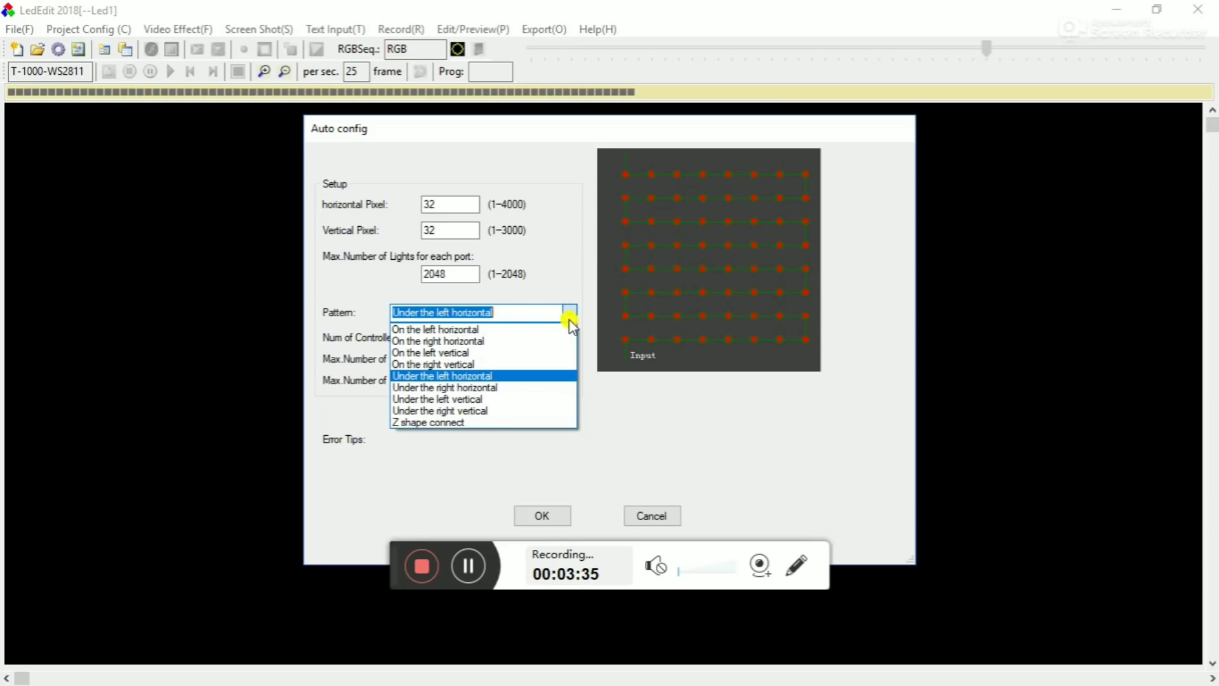
click(482, 433)
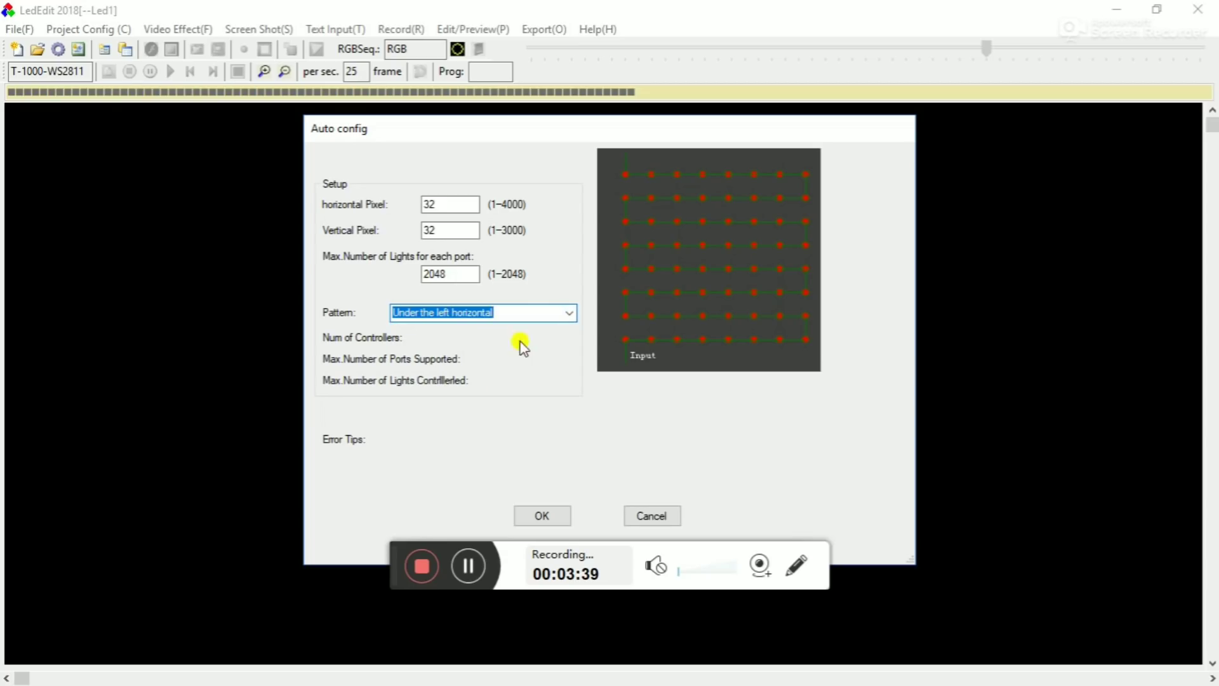
Set the wiring pattern to "Z shape connect" and generate the 32 by 32 LED layout
click(569, 313)
click(502, 422)
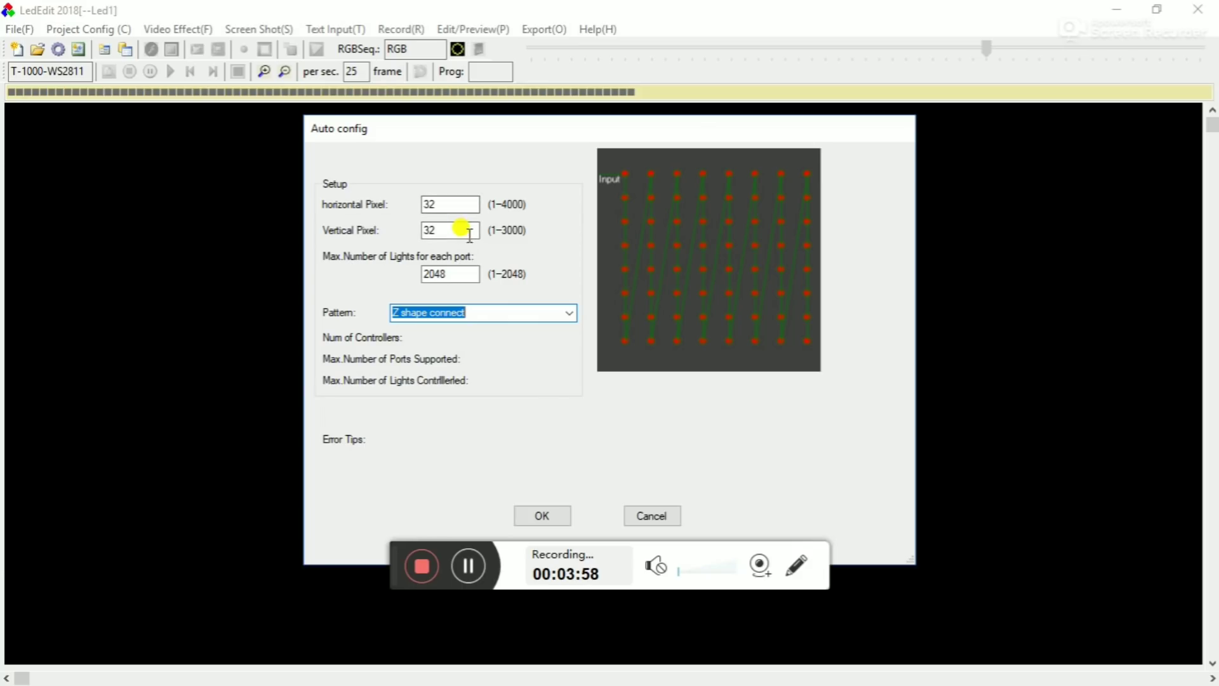
click(550, 513)
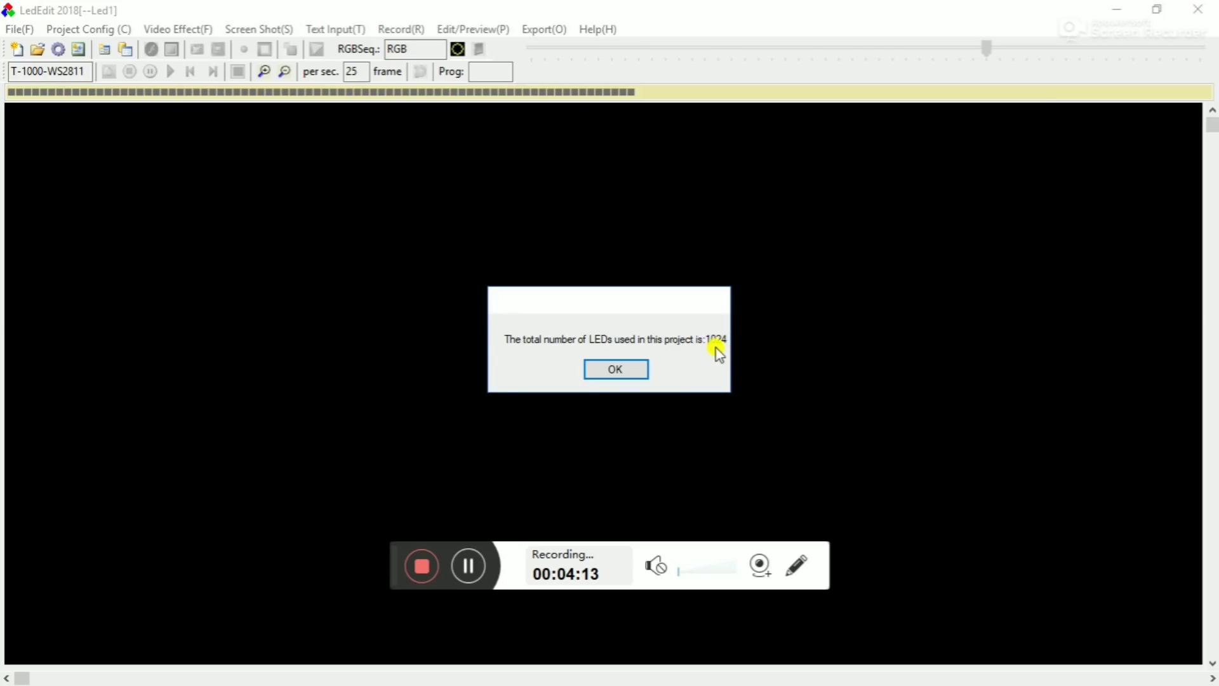
click(632, 379)
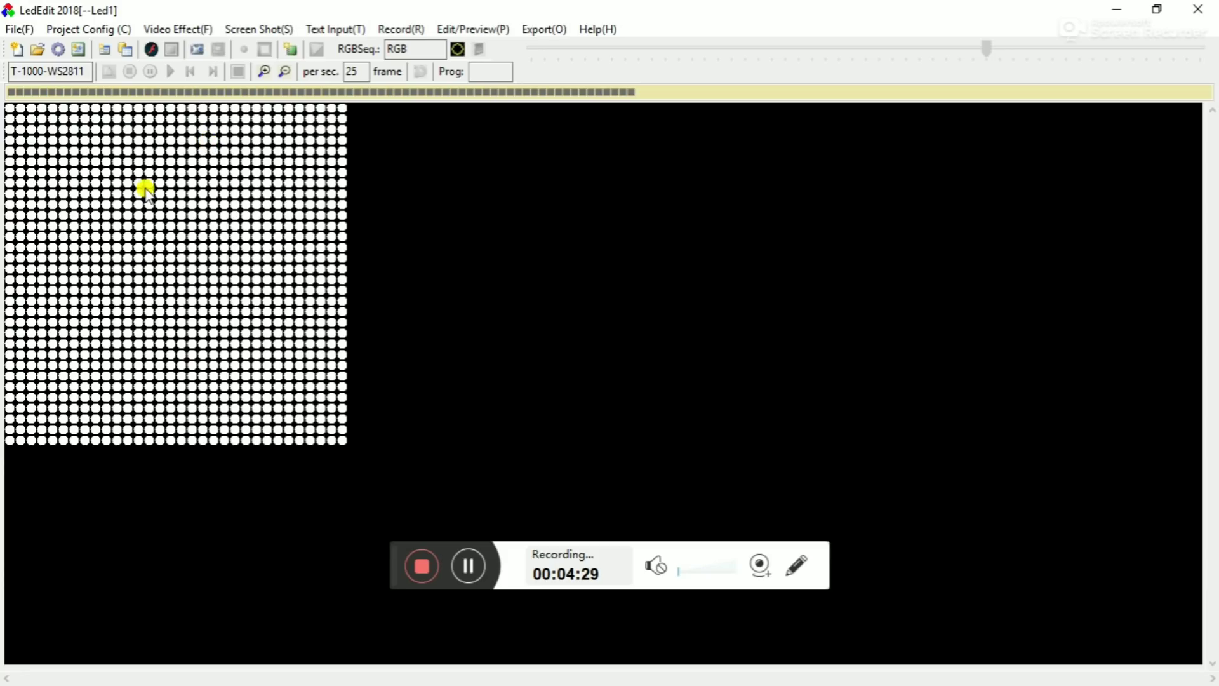
Apply the built-in Rectangular diffusion video effect to the LED layout
click(193, 29)
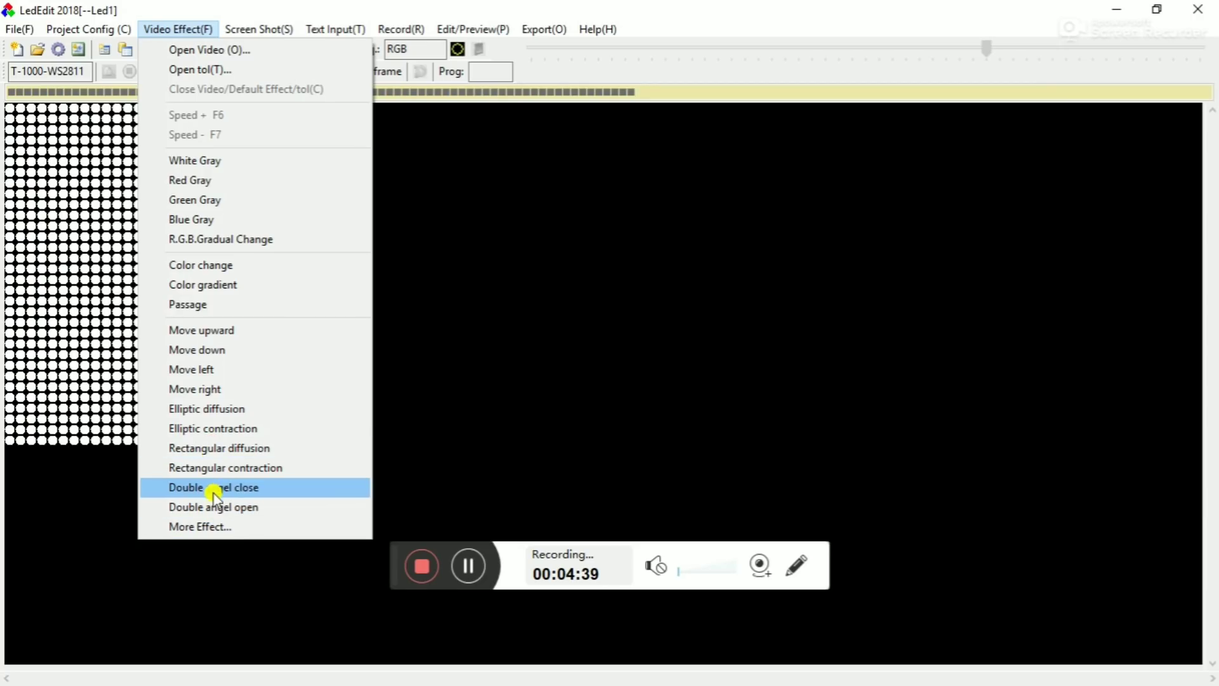
click(254, 448)
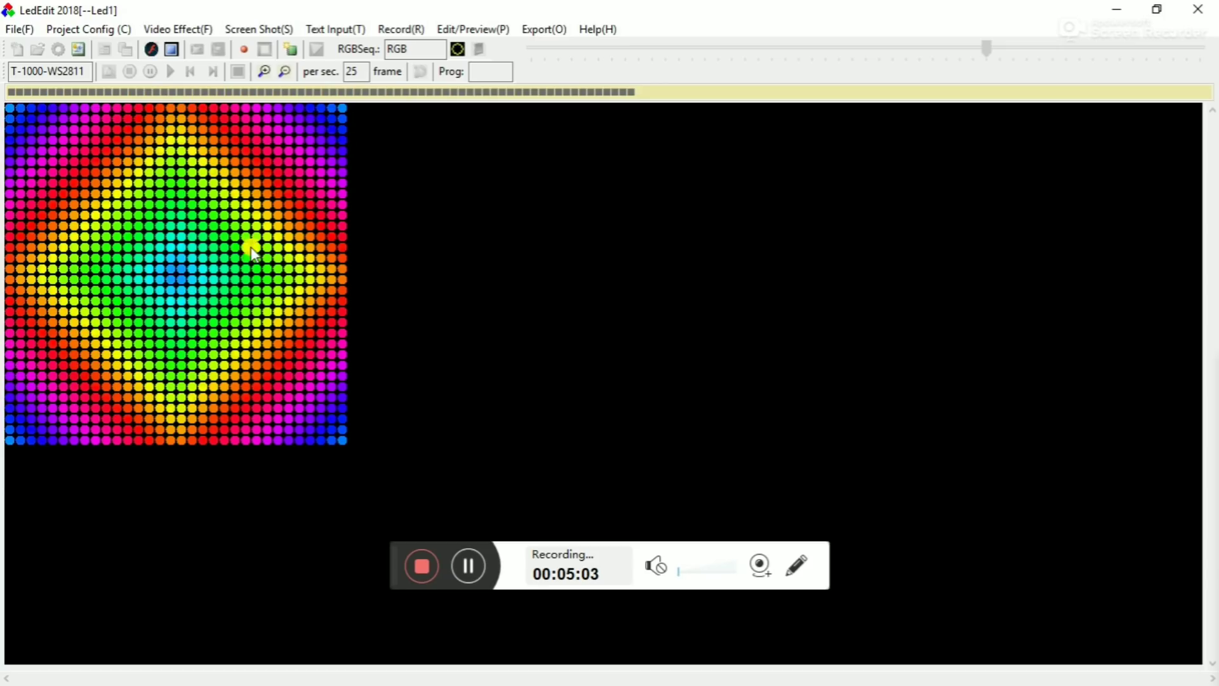
click(174, 51)
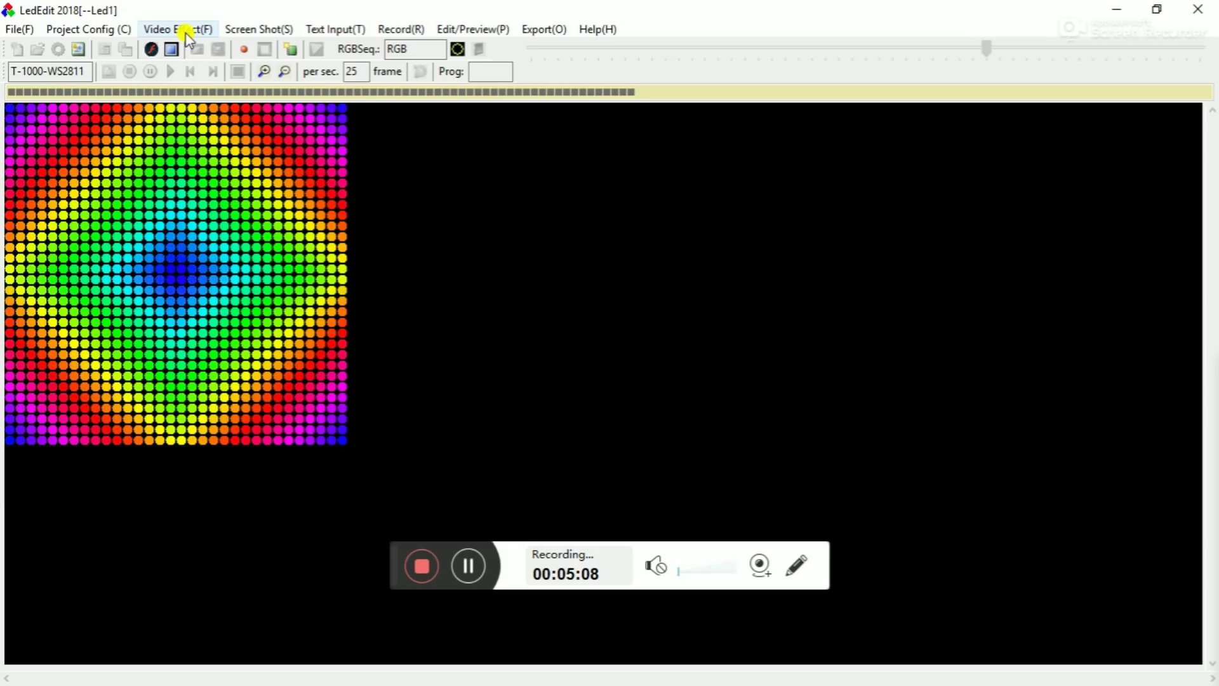
Load the SWF effect file led edit swf 1 from the Downloads folder and record its playback into the program
click(185, 32)
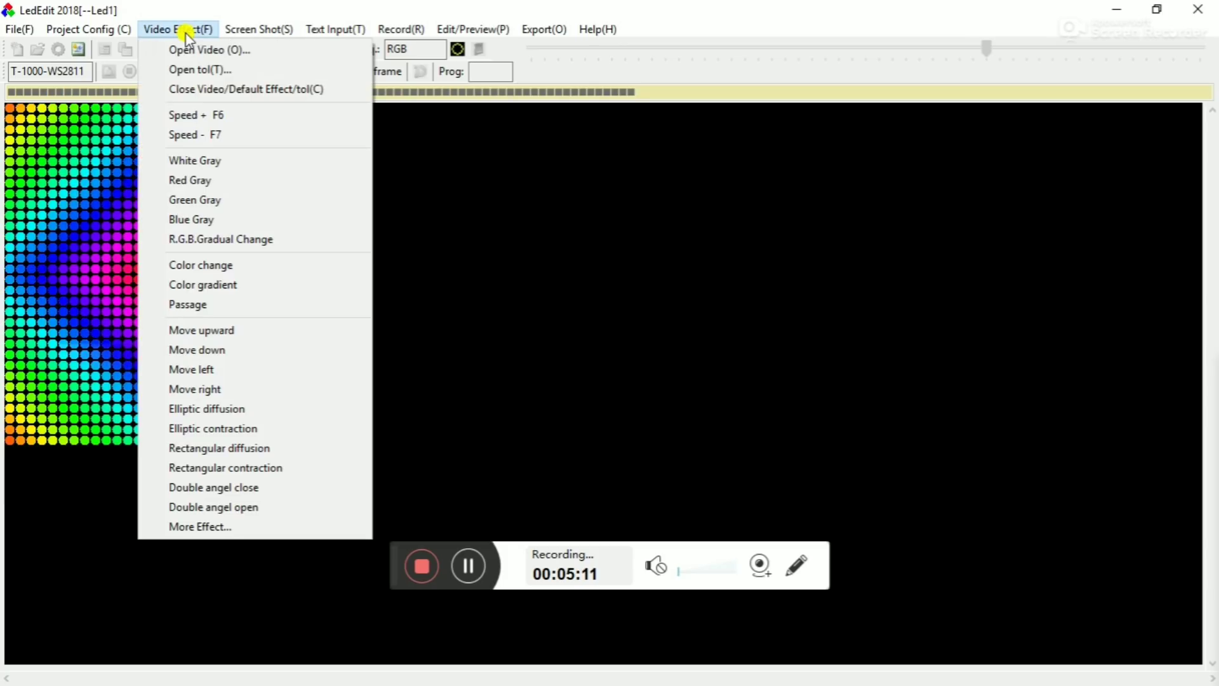
click(227, 526)
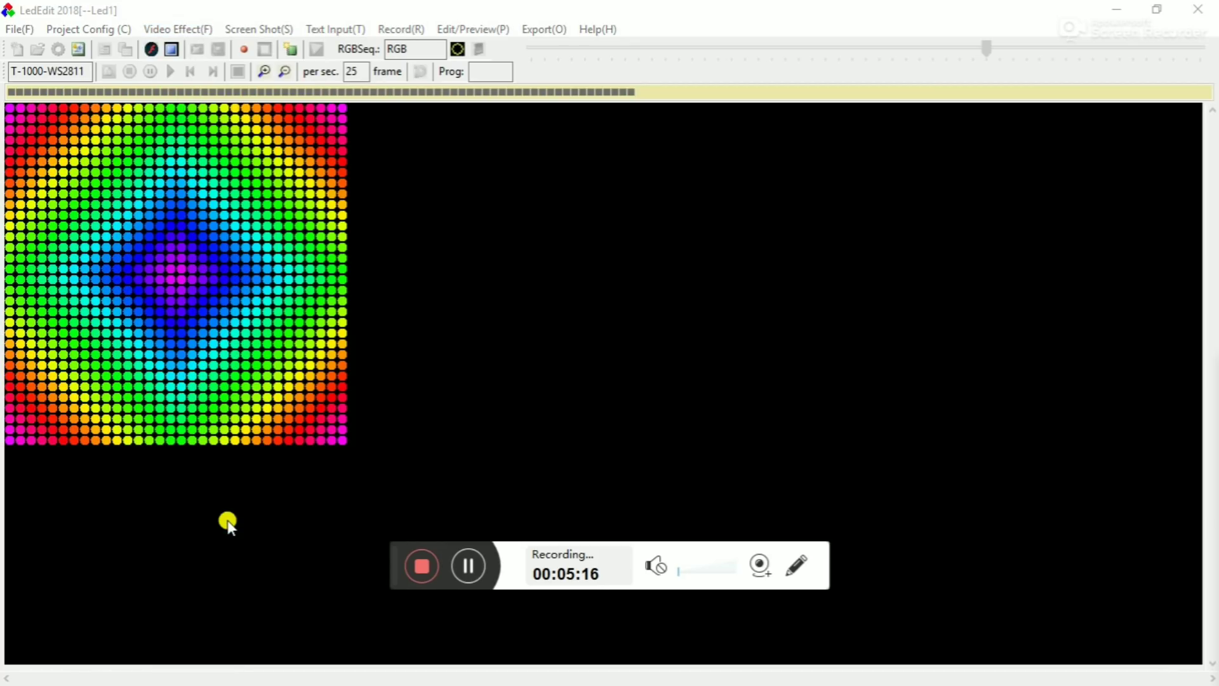
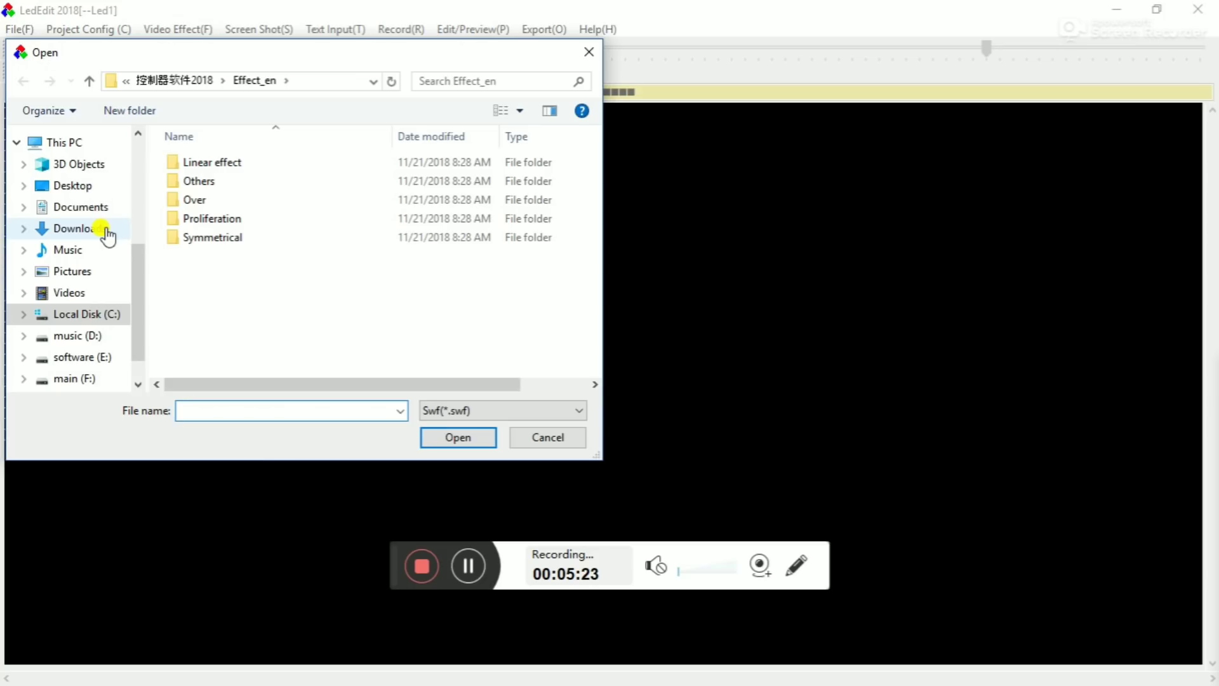
click(106, 230)
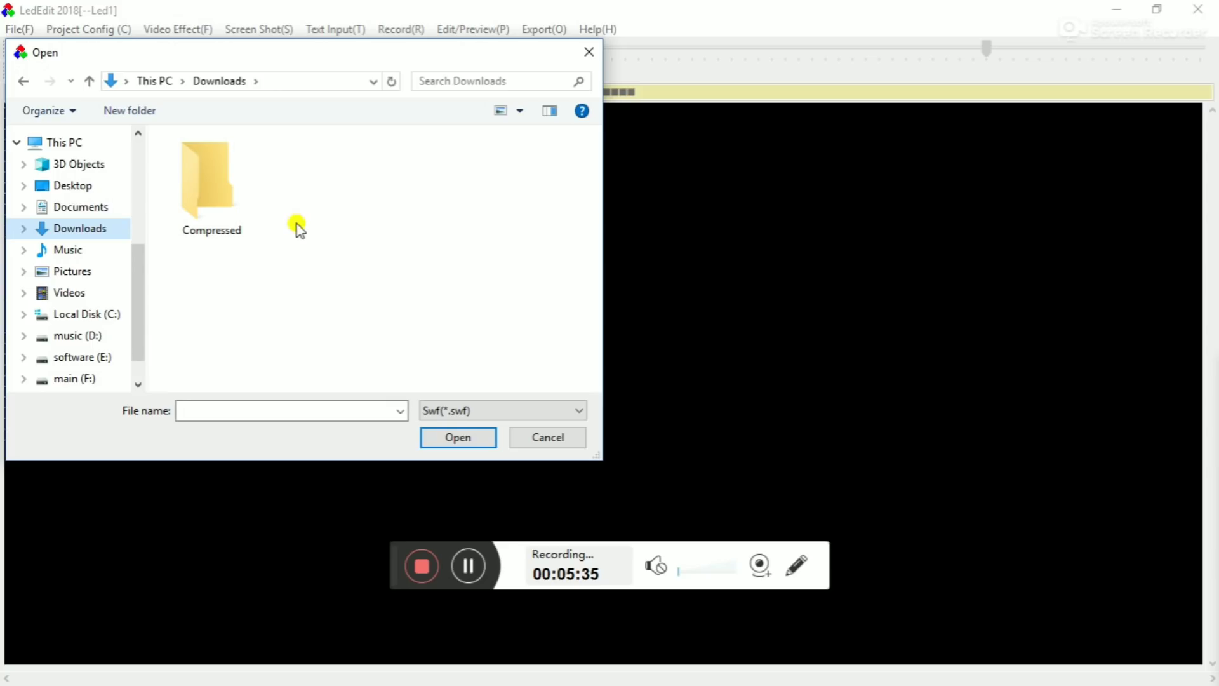
drag(143, 255, 128, 346)
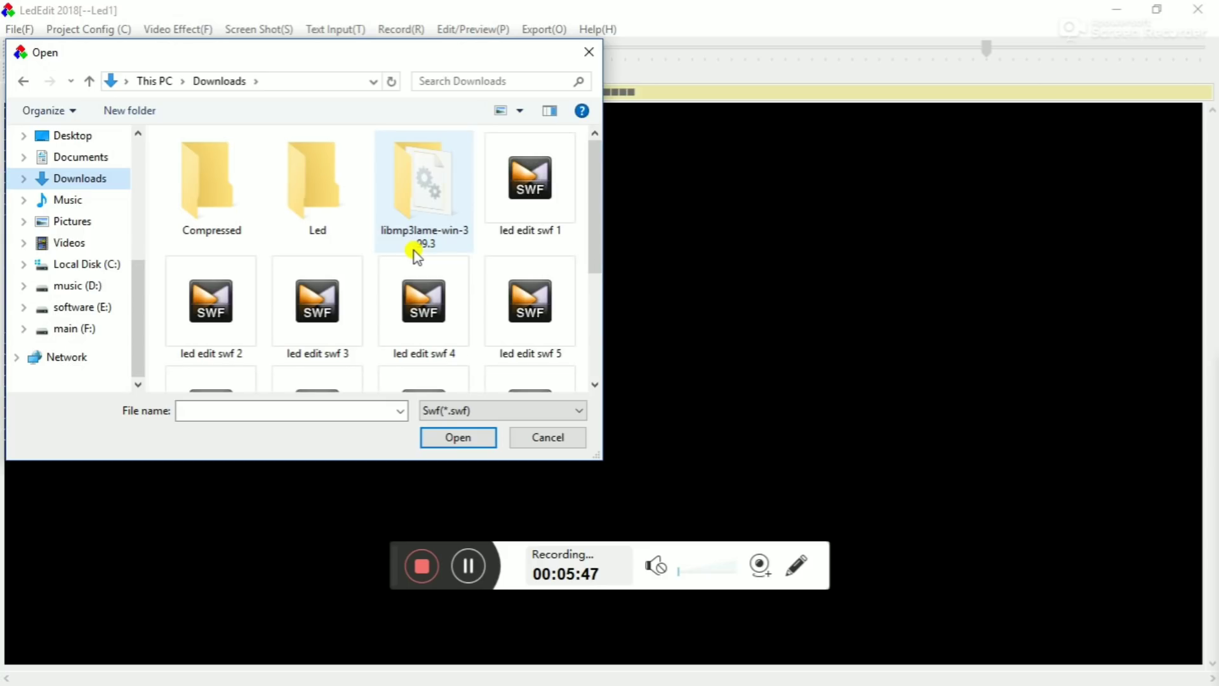
drag(597, 185, 599, 237)
click(200, 213)
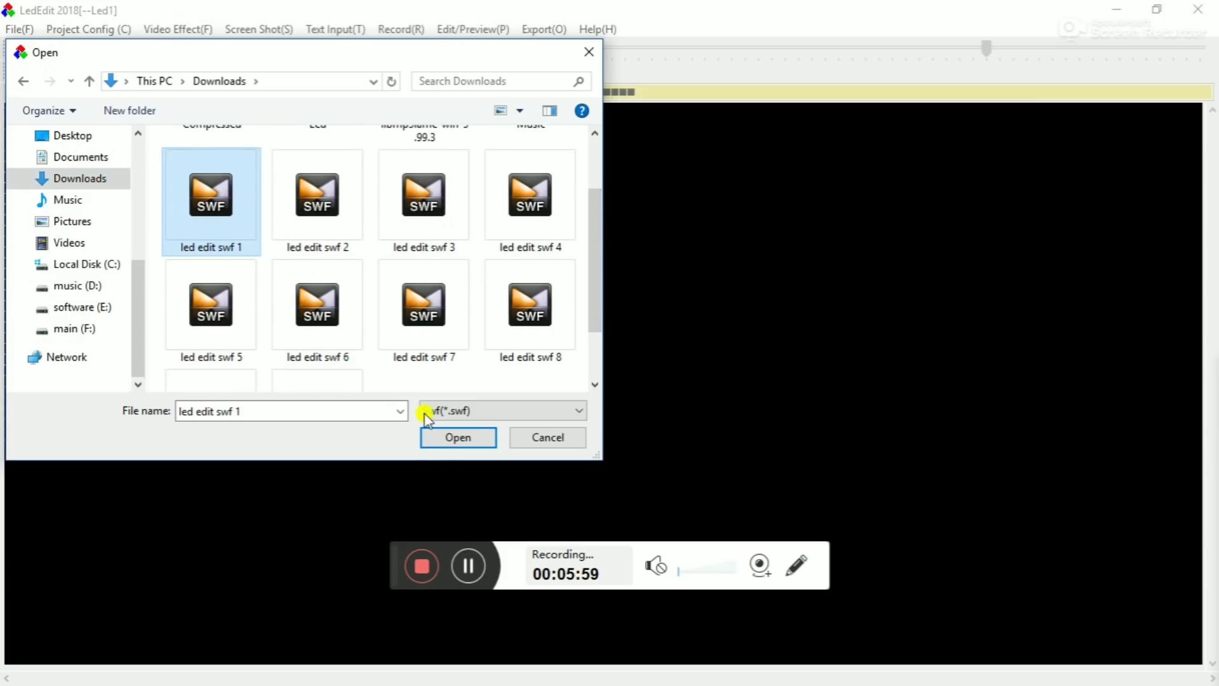
click(442, 442)
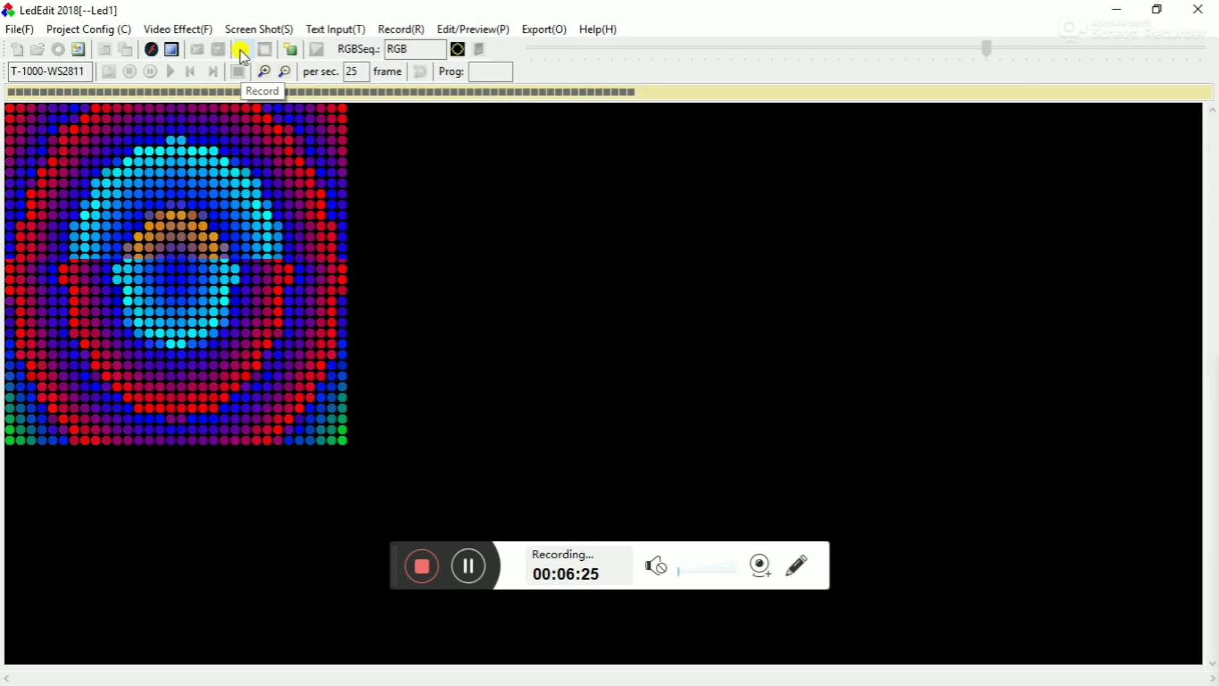
click(242, 52)
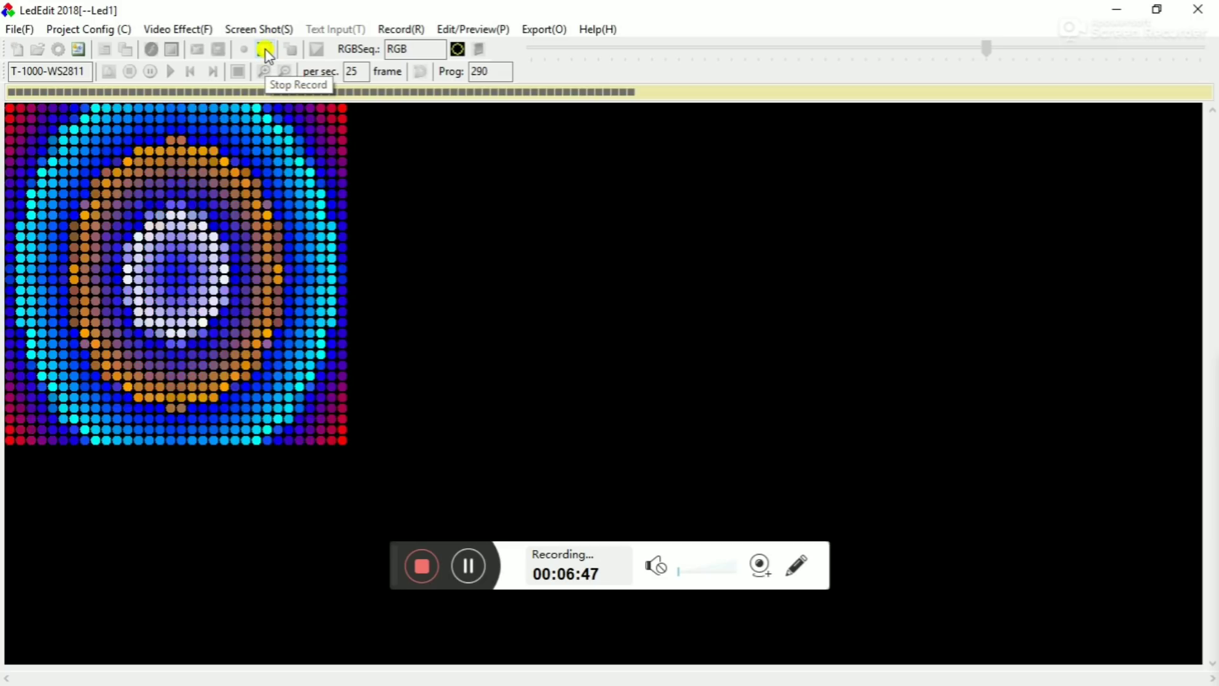
click(266, 50)
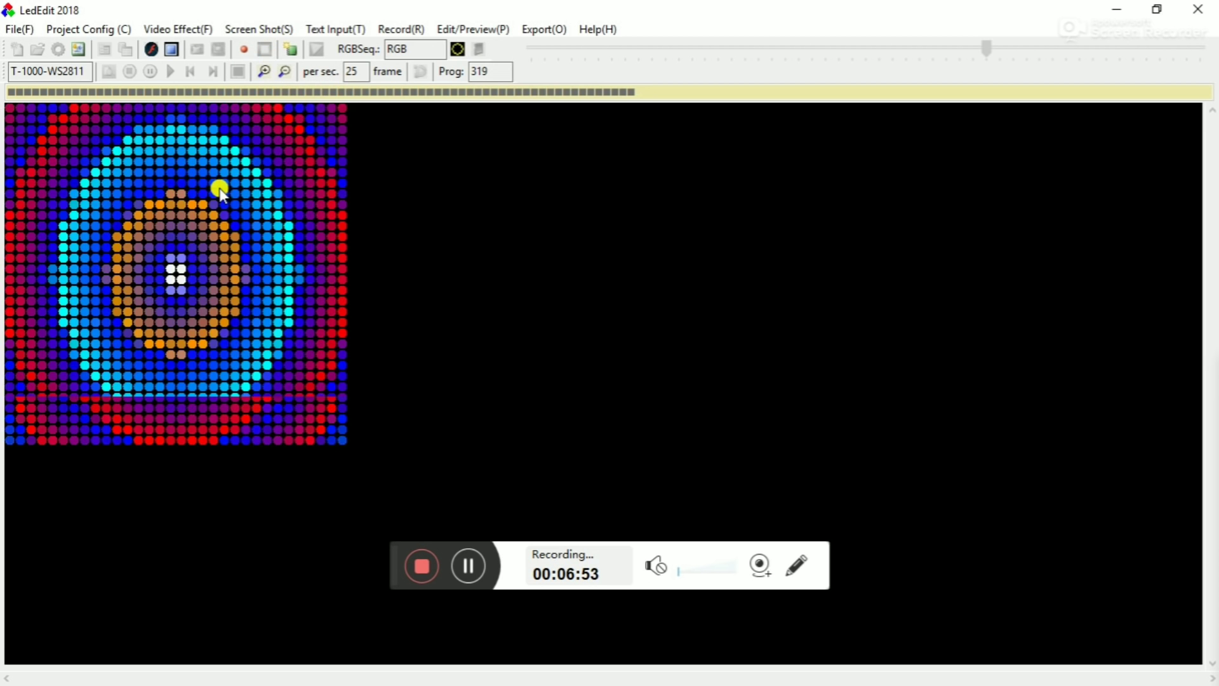
Load the SWF effect file led edit swf 2 from the Downloads folder onto the LED layout
click(179, 30)
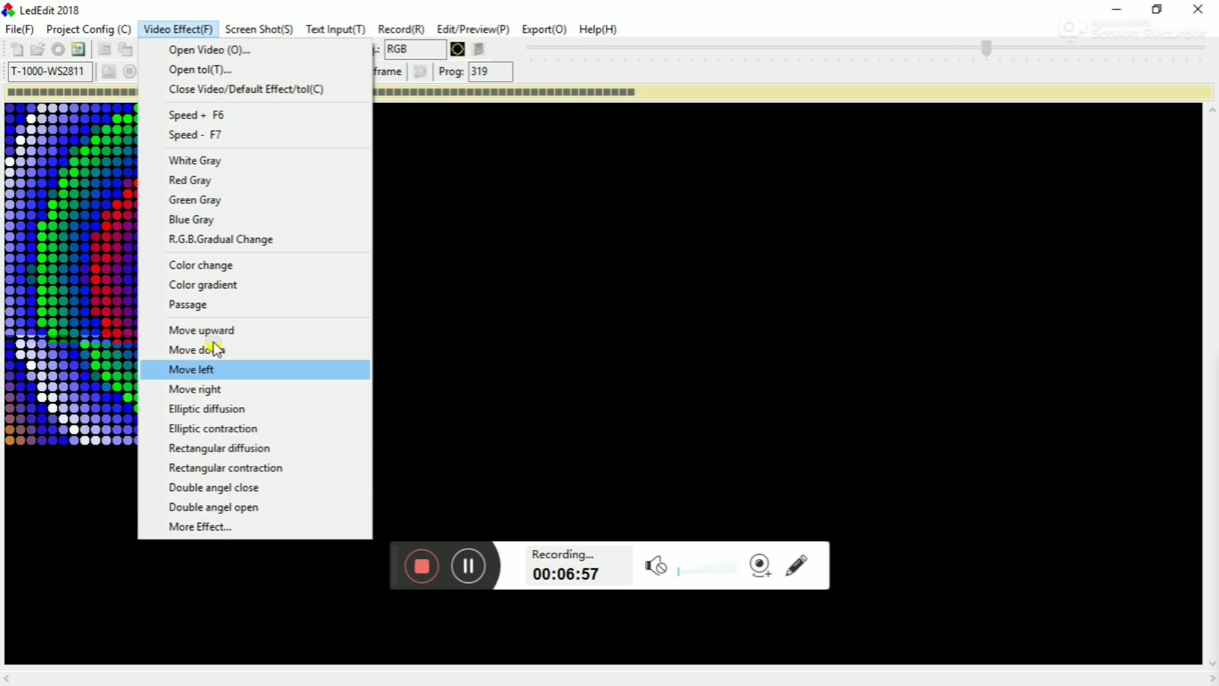
click(221, 528)
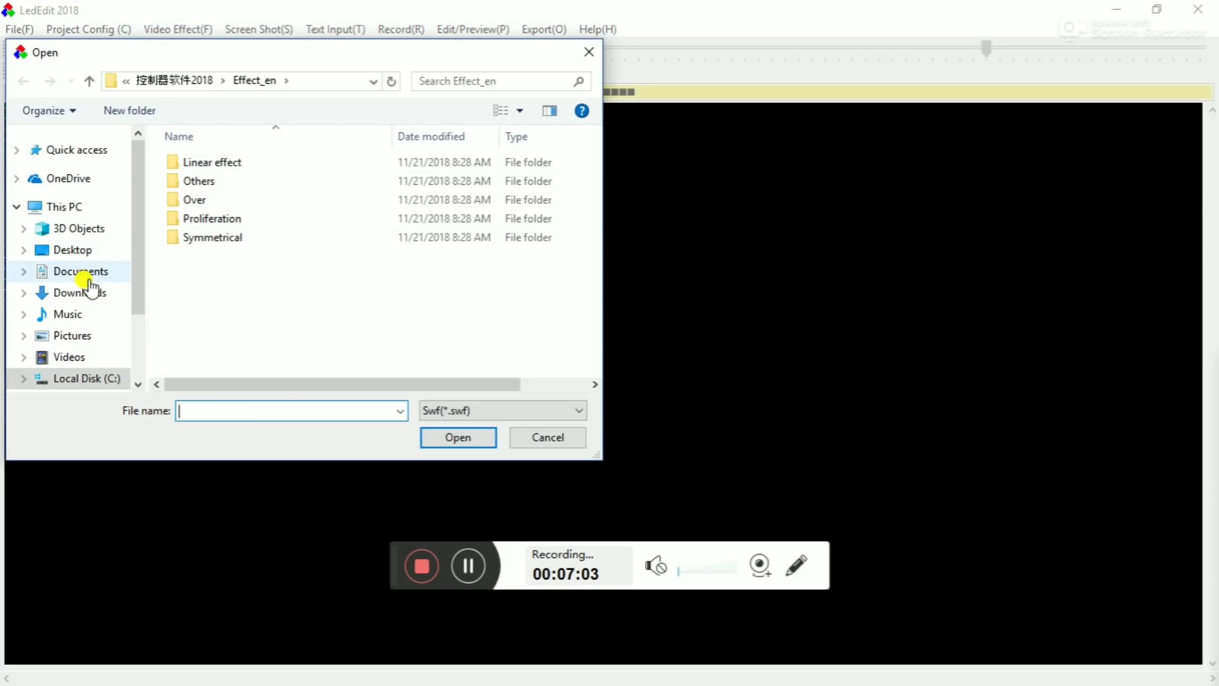
click(93, 291)
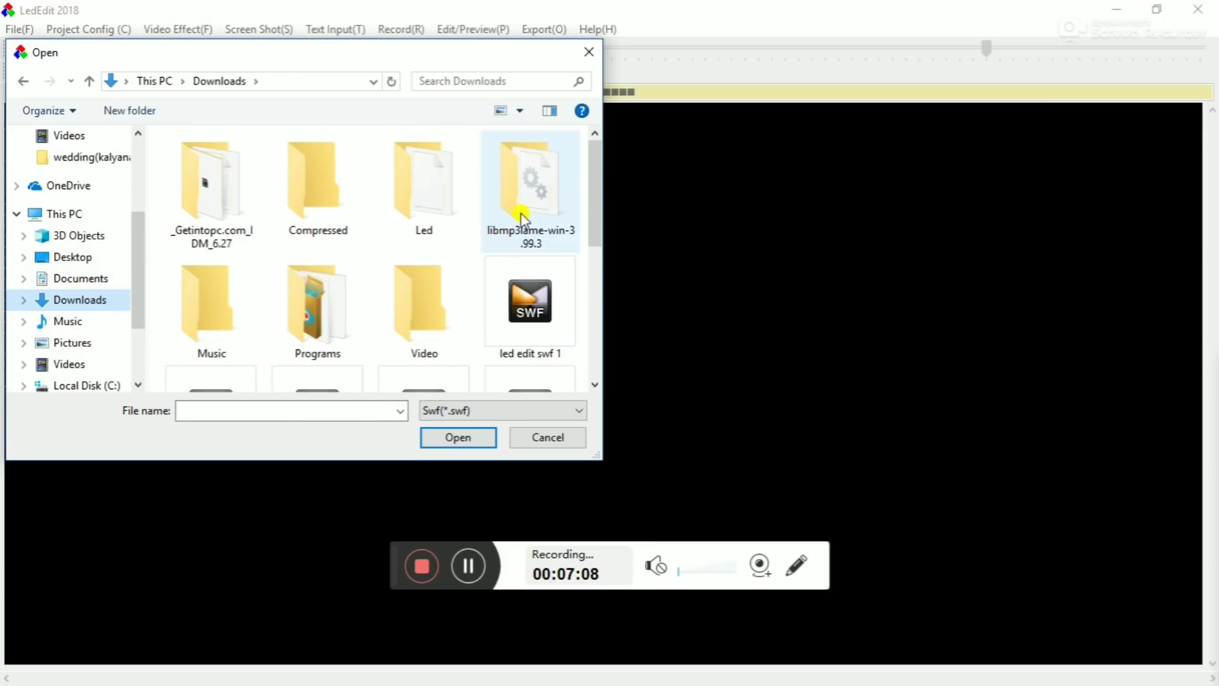
drag(600, 178, 599, 212)
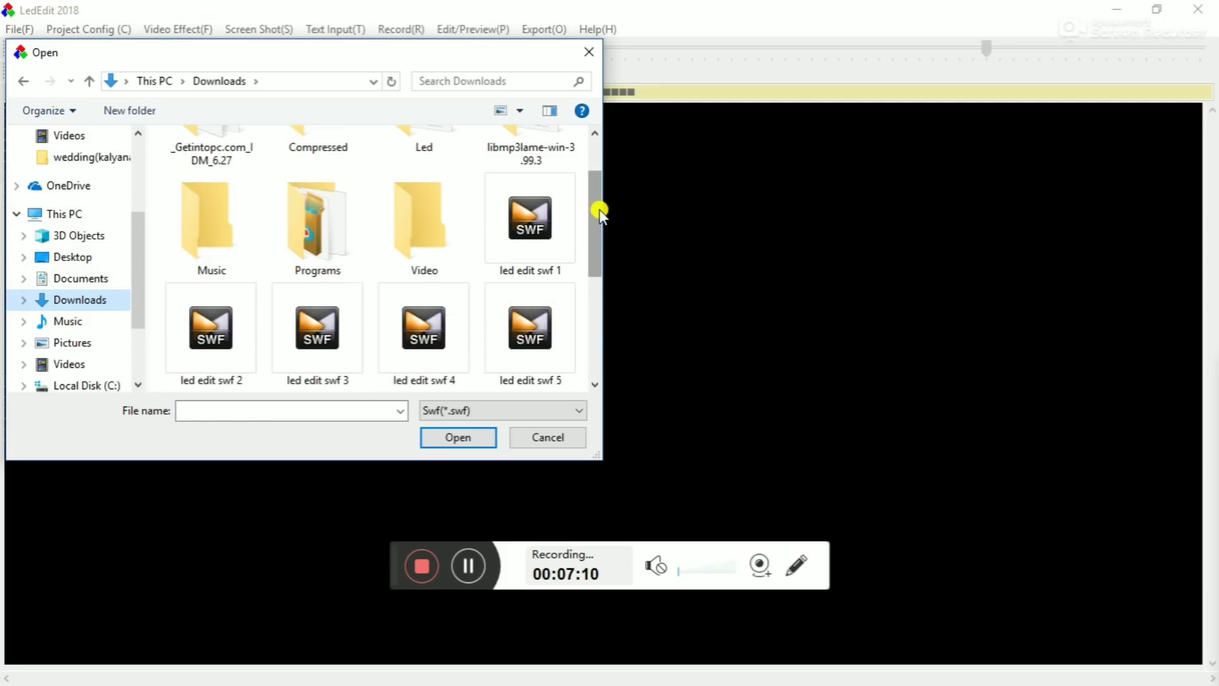
click(229, 354)
click(450, 439)
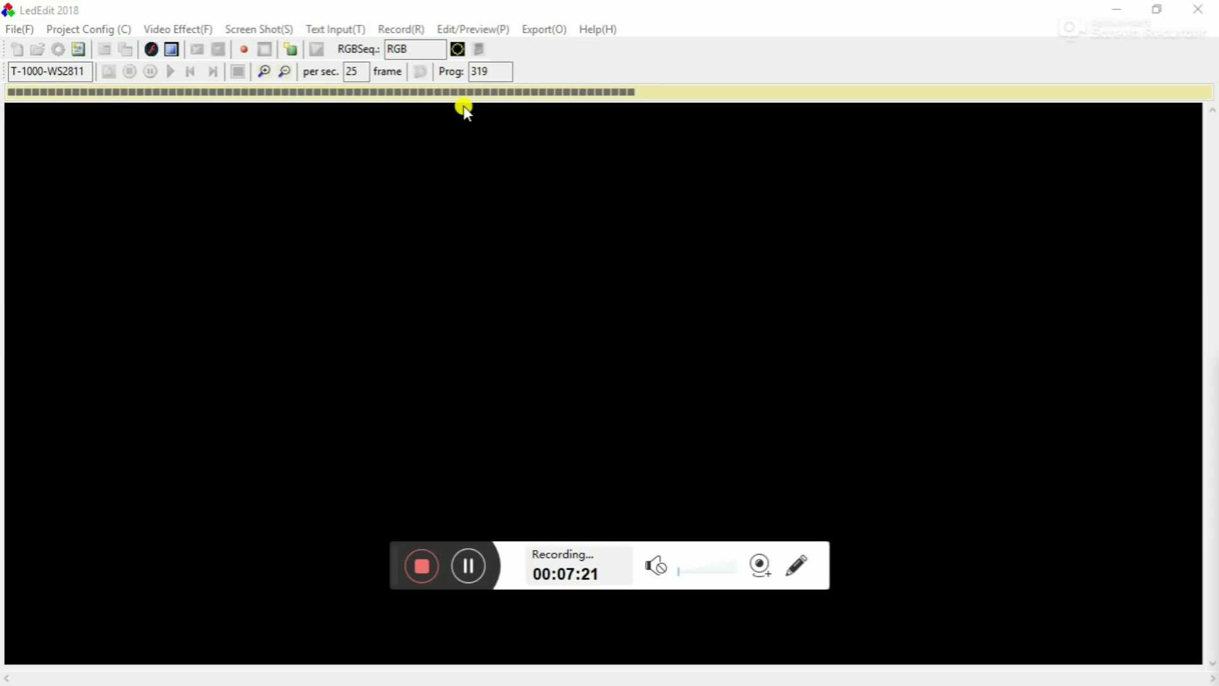
click(506, 69)
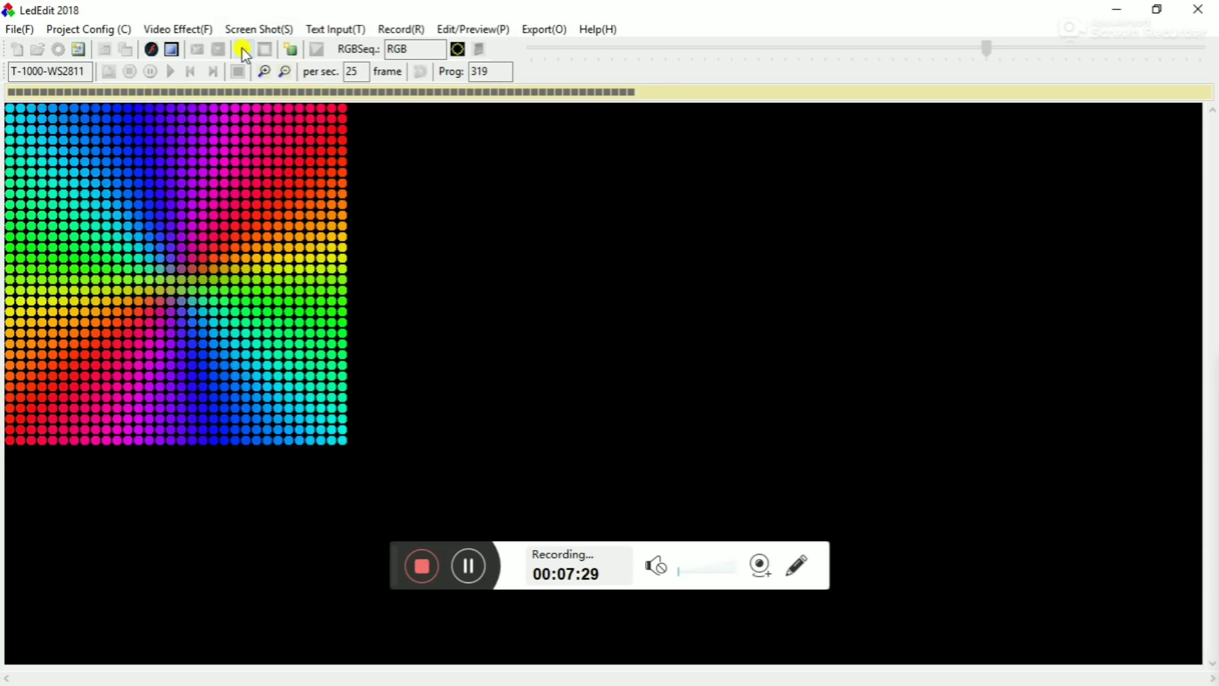
Record the playback of the second SWF effect into the program and close the video effect
click(243, 48)
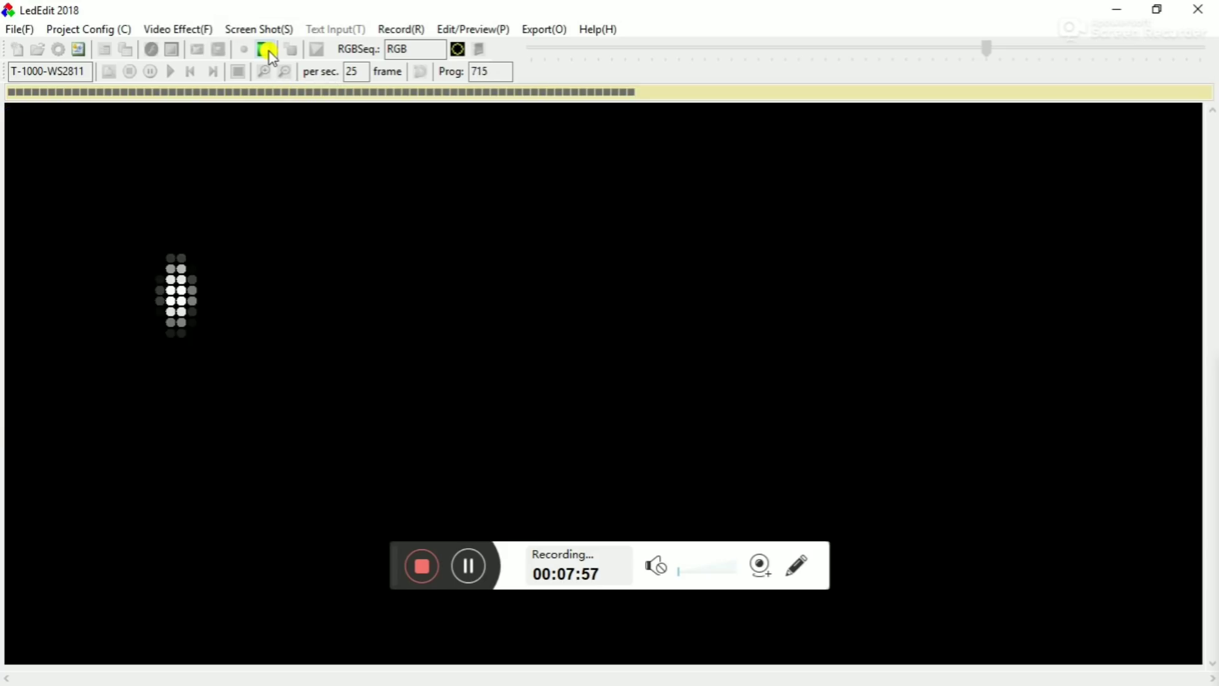
click(267, 50)
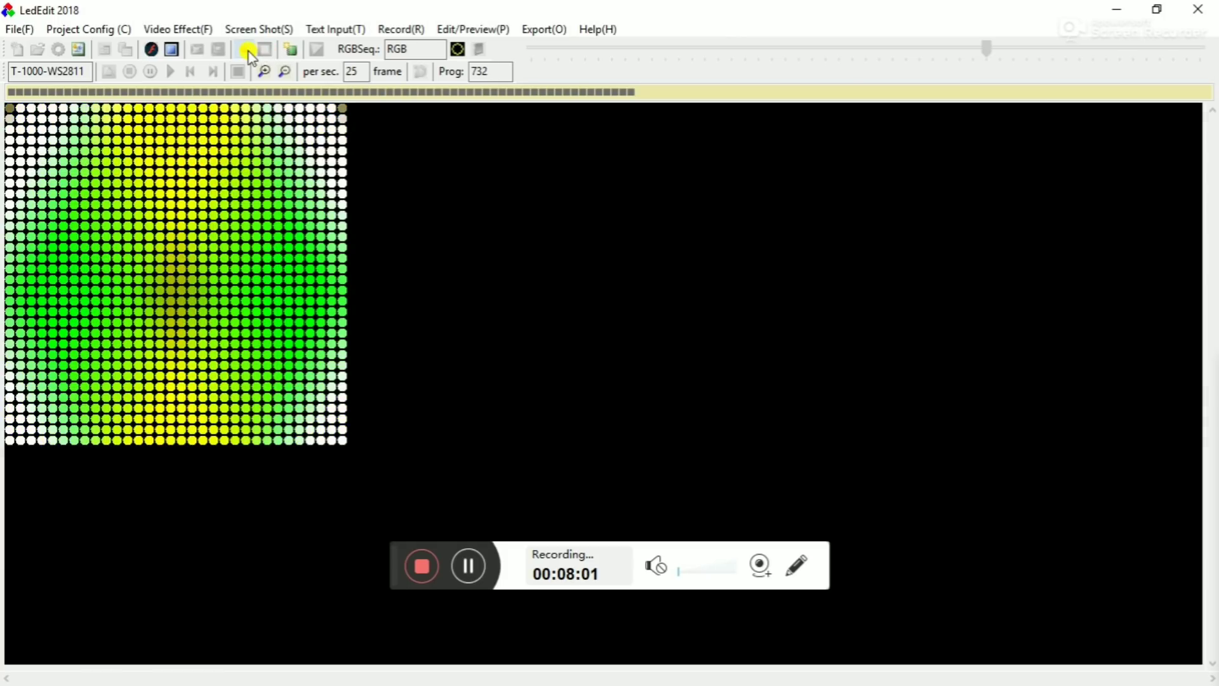
click(173, 51)
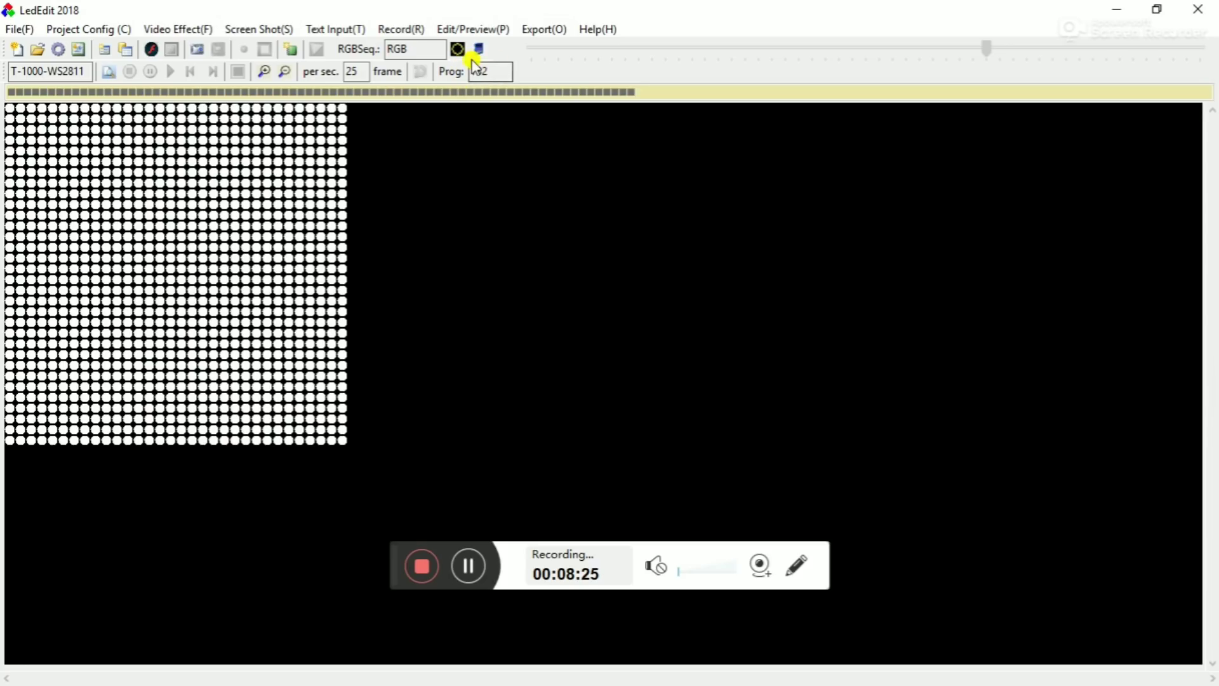
Start exporting the effect as a .led file into a new desktop folder named LED EFFECTS
click(544, 32)
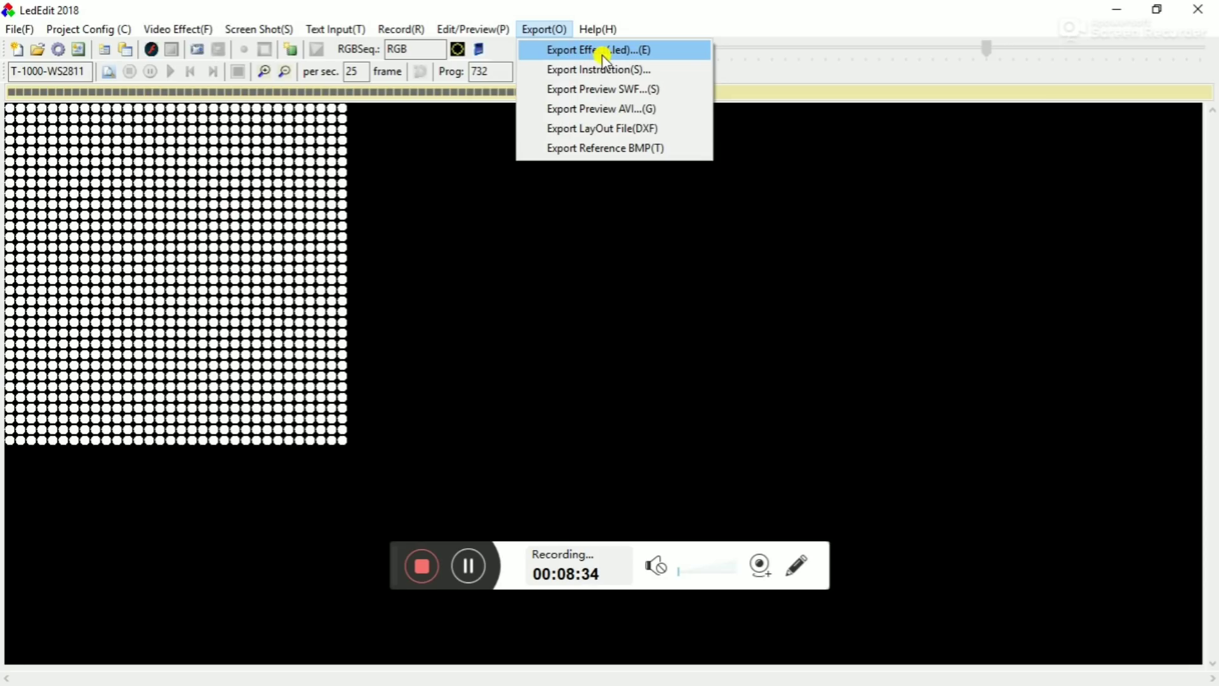
click(602, 55)
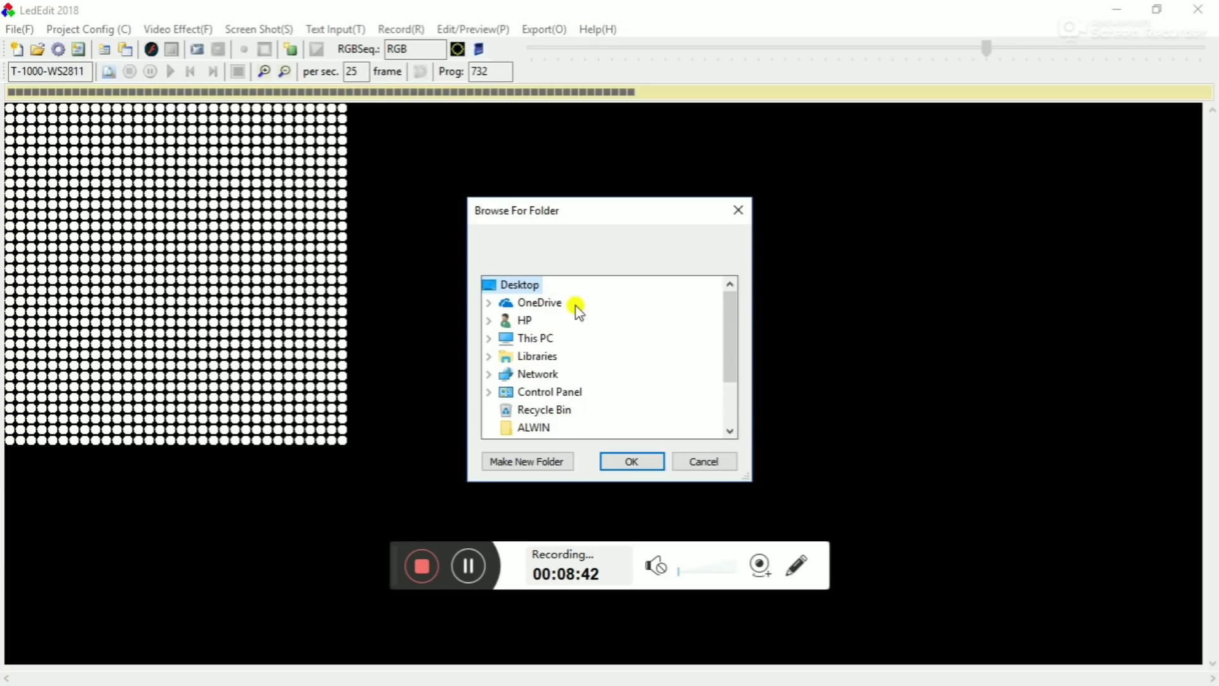
click(557, 462)
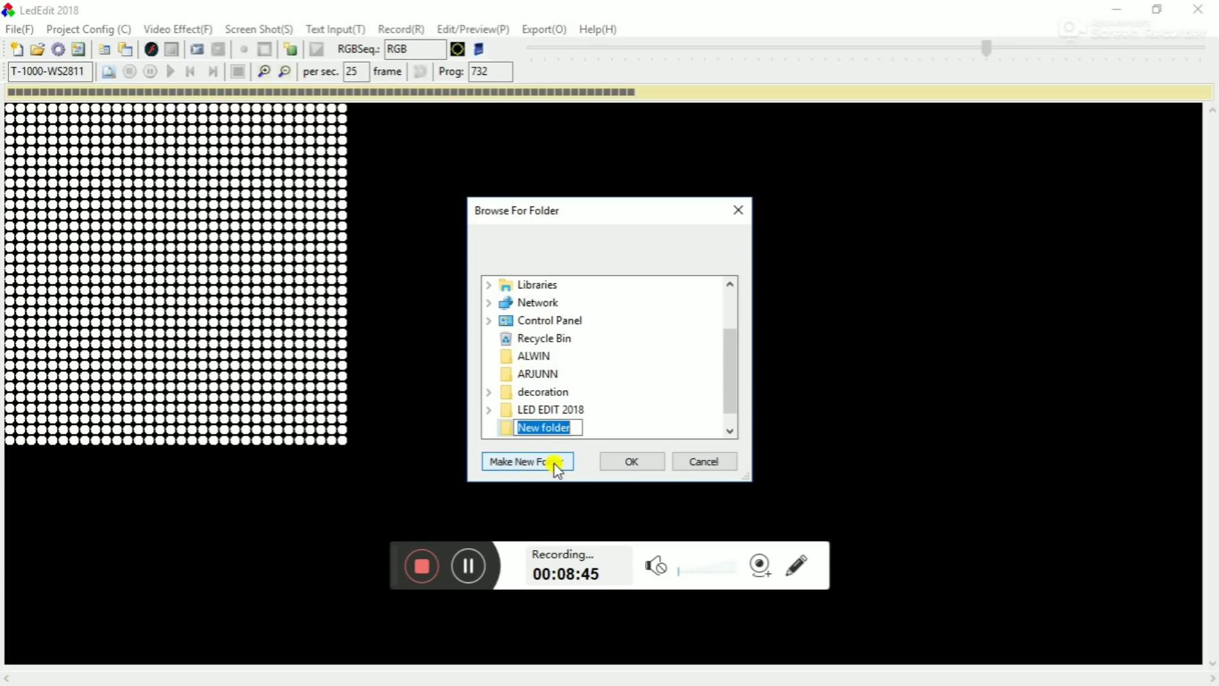
key(BackSpace)
text(LED )
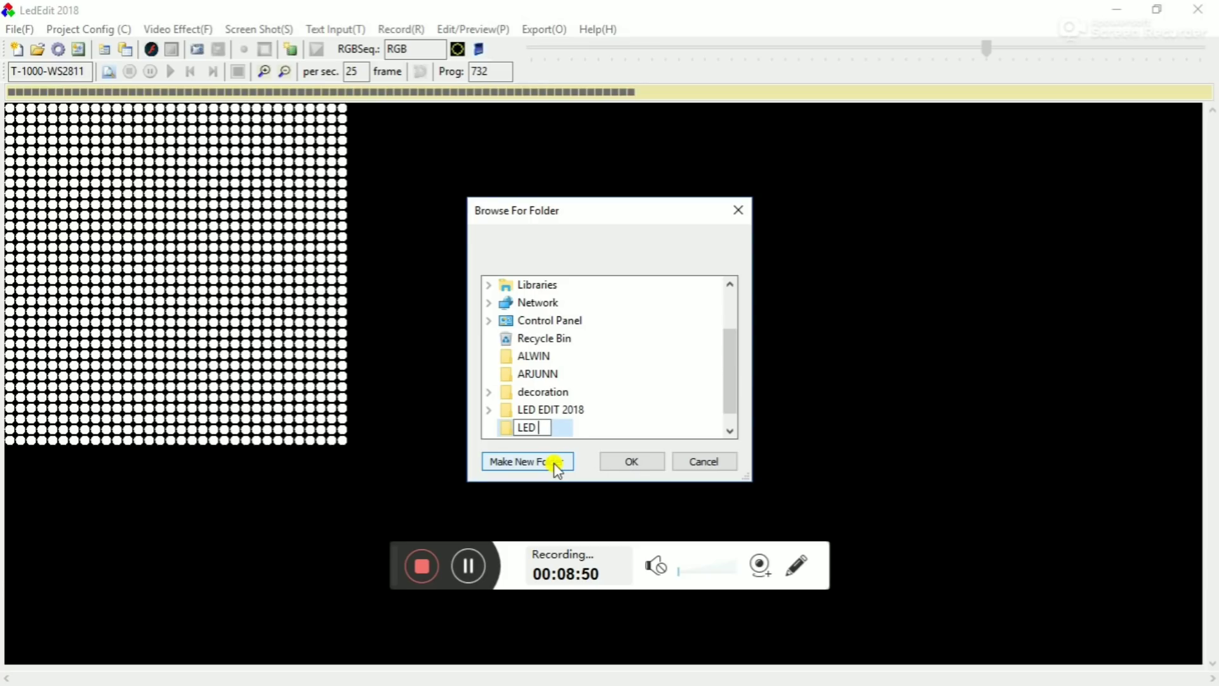
text(EFFECTS)
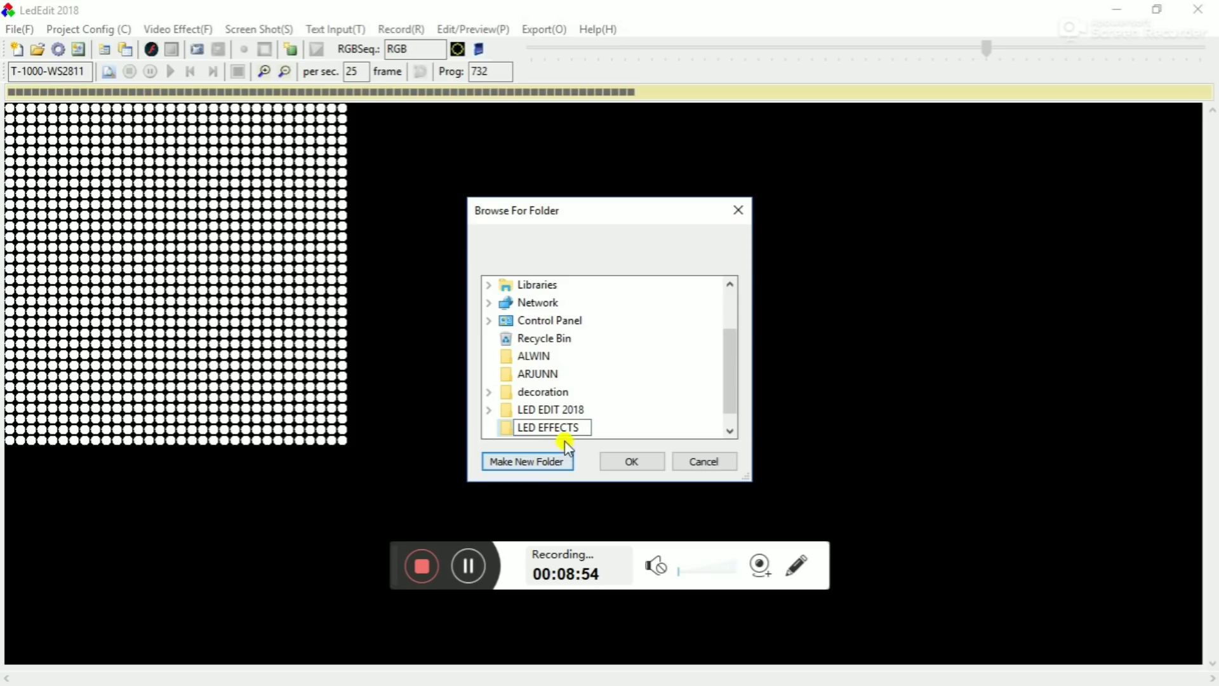
click(616, 461)
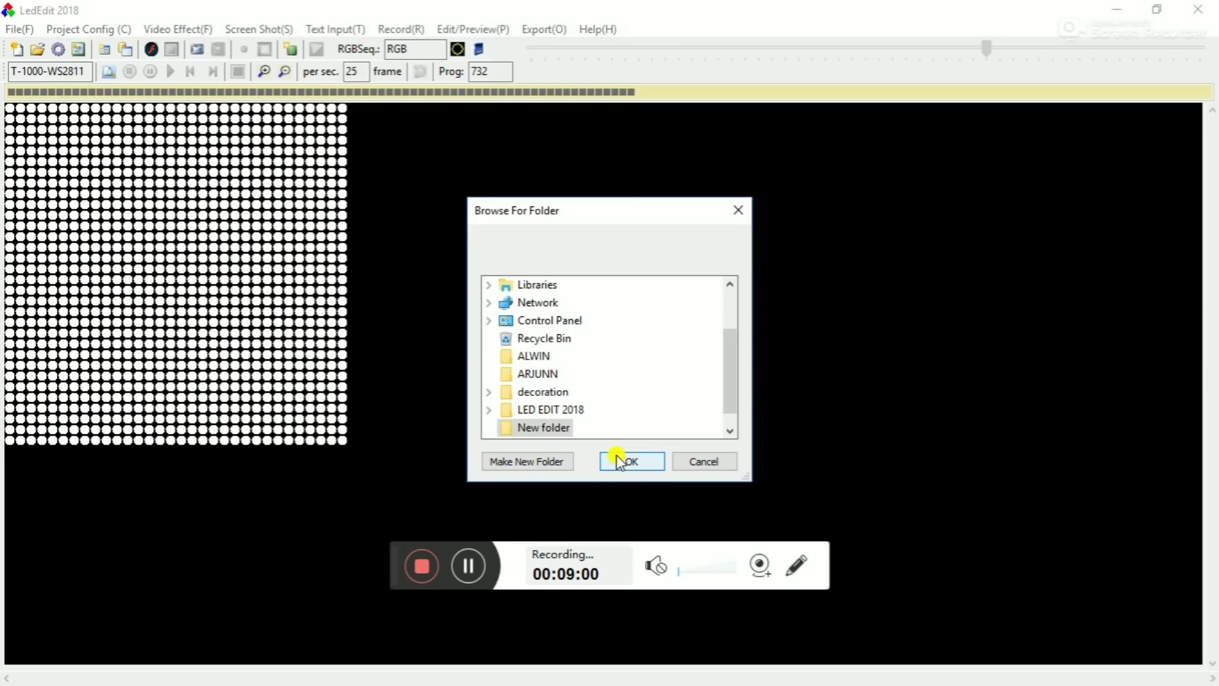
click(617, 460)
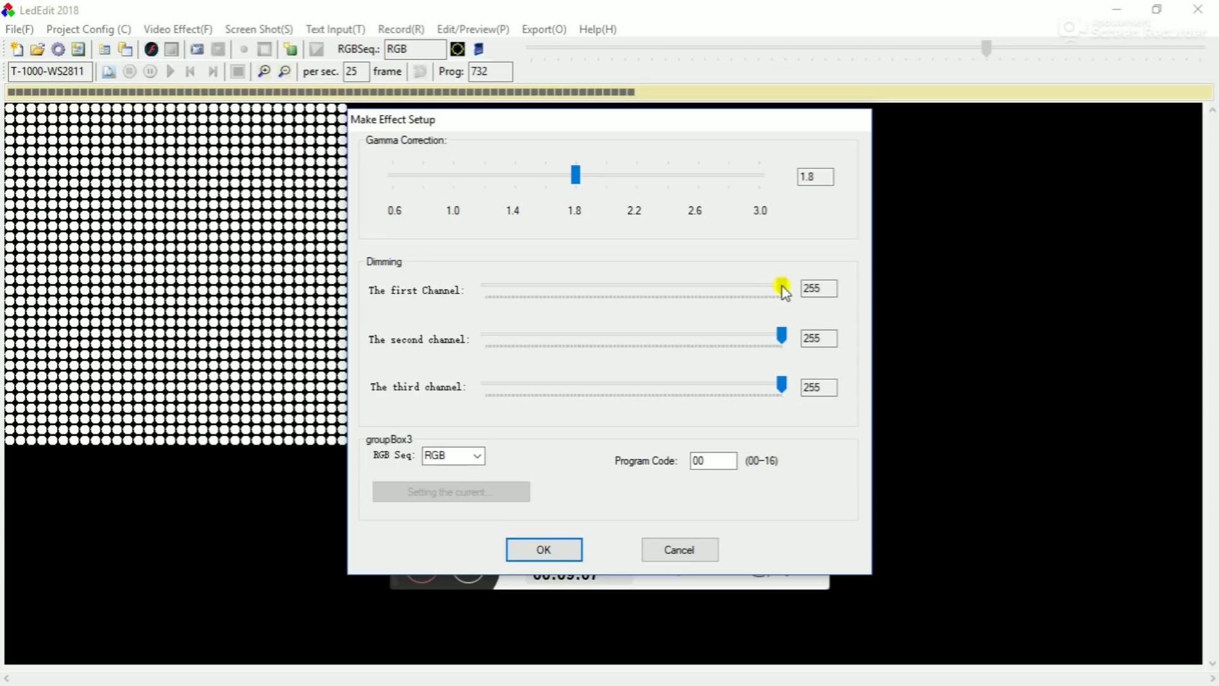
Keep all three dimming channels at 255 in the effect setup and output the program for the T-1000 controller
drag(783, 287, 825, 281)
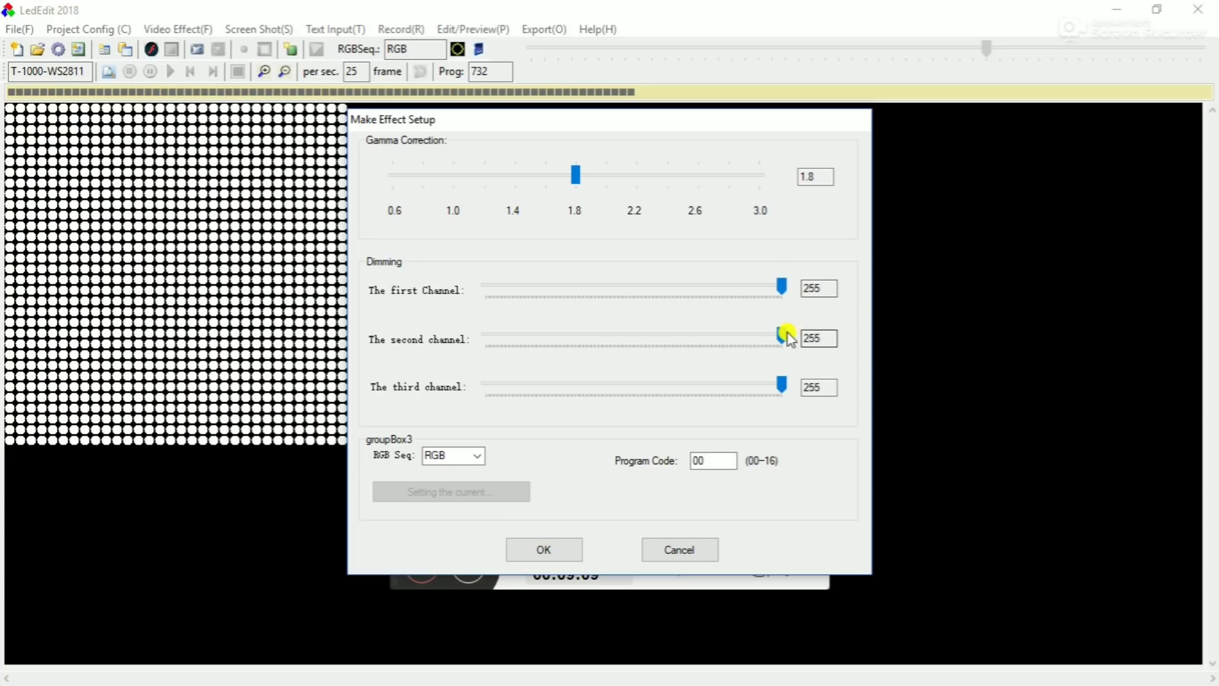
click(781, 336)
drag(776, 337, 852, 338)
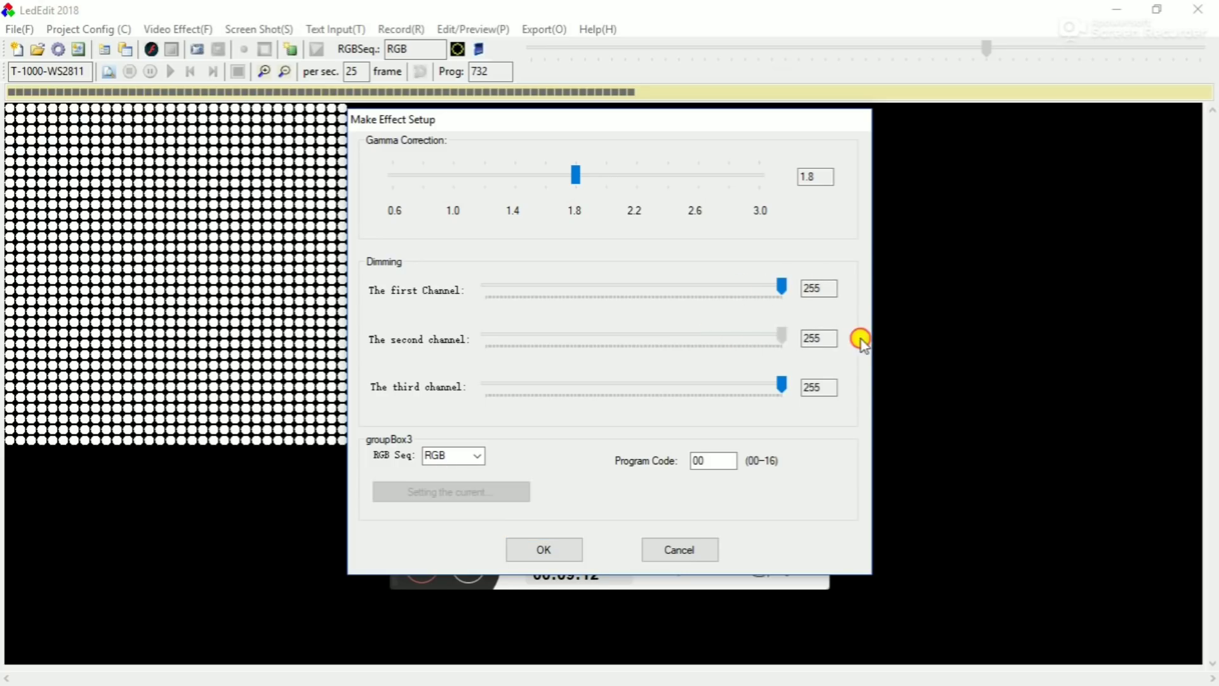
drag(784, 383, 795, 392)
click(543, 550)
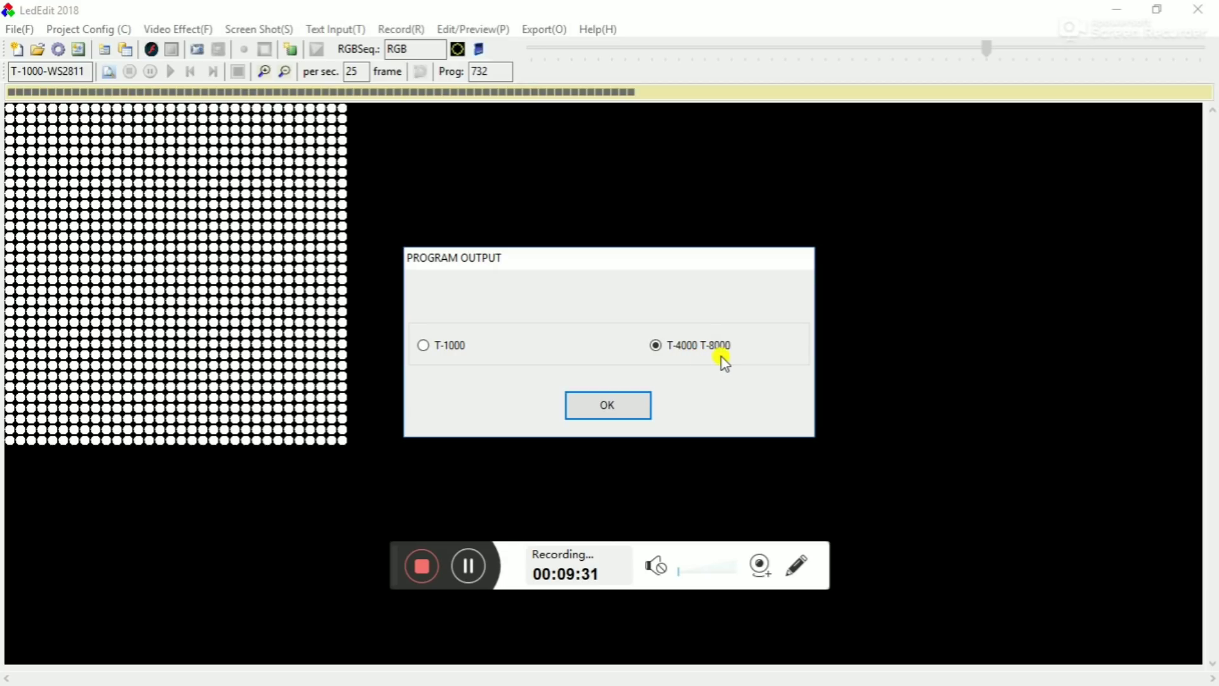
click(424, 345)
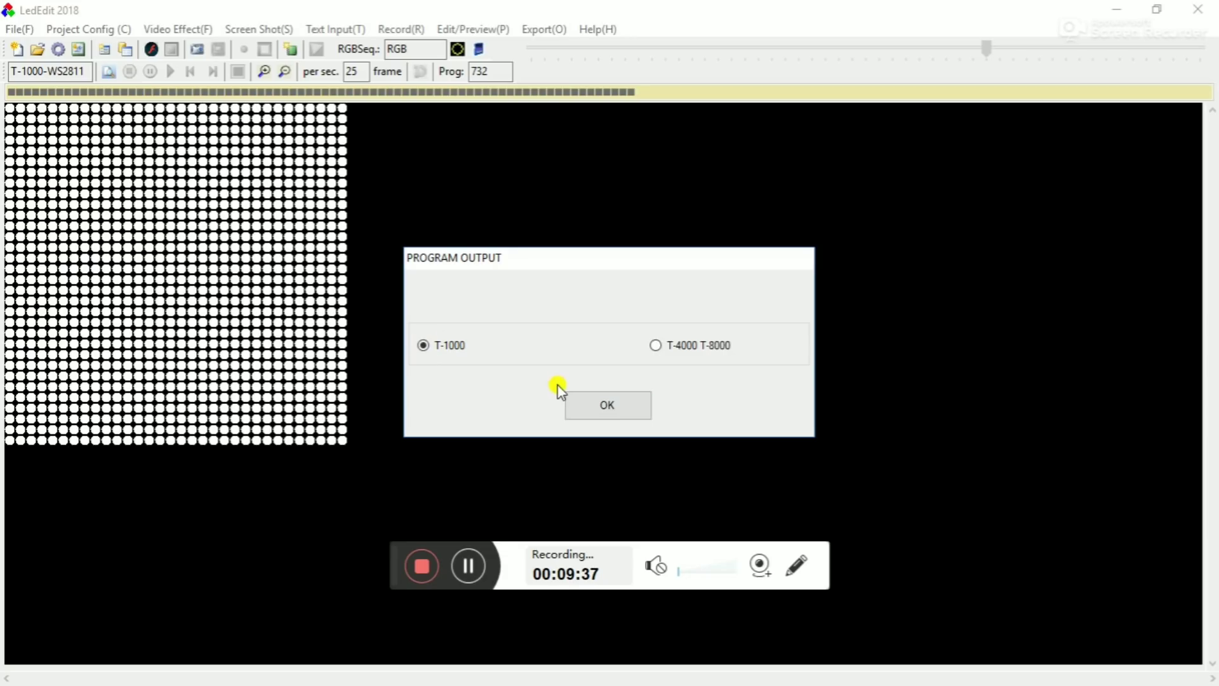
click(604, 409)
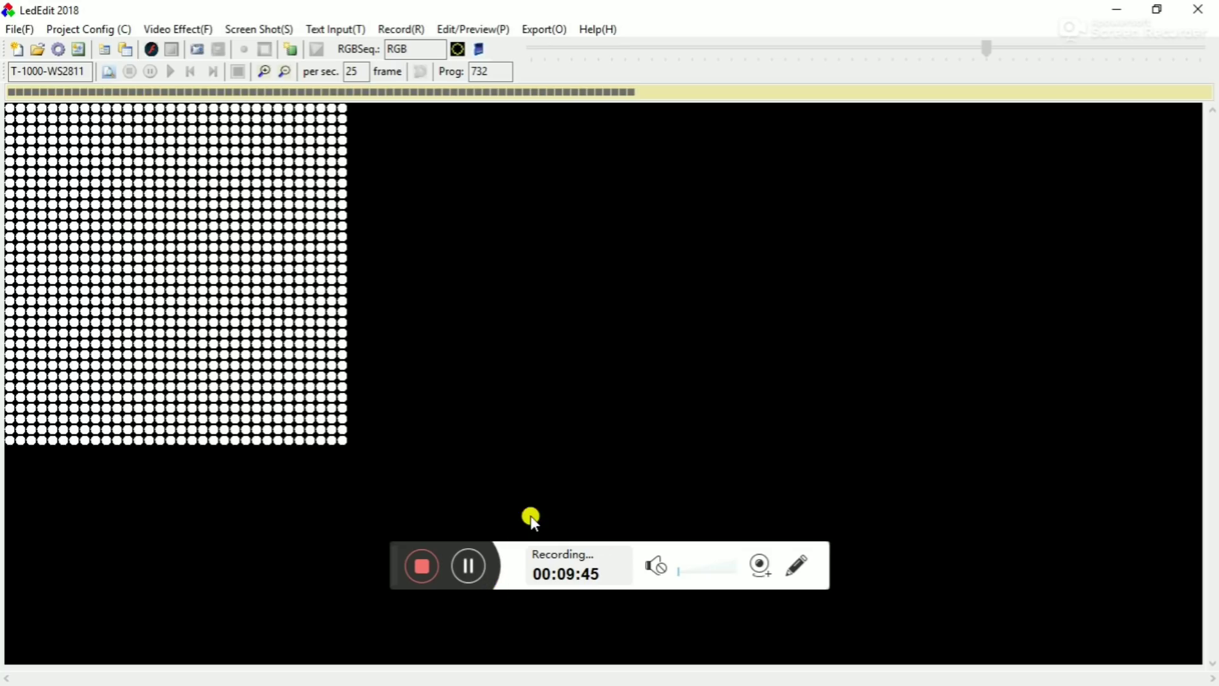
Switch to the desktop and copy the exported file 00_1 from the Led subfolder of LED EFFECTS, closing the folder when done
click(1113, 11)
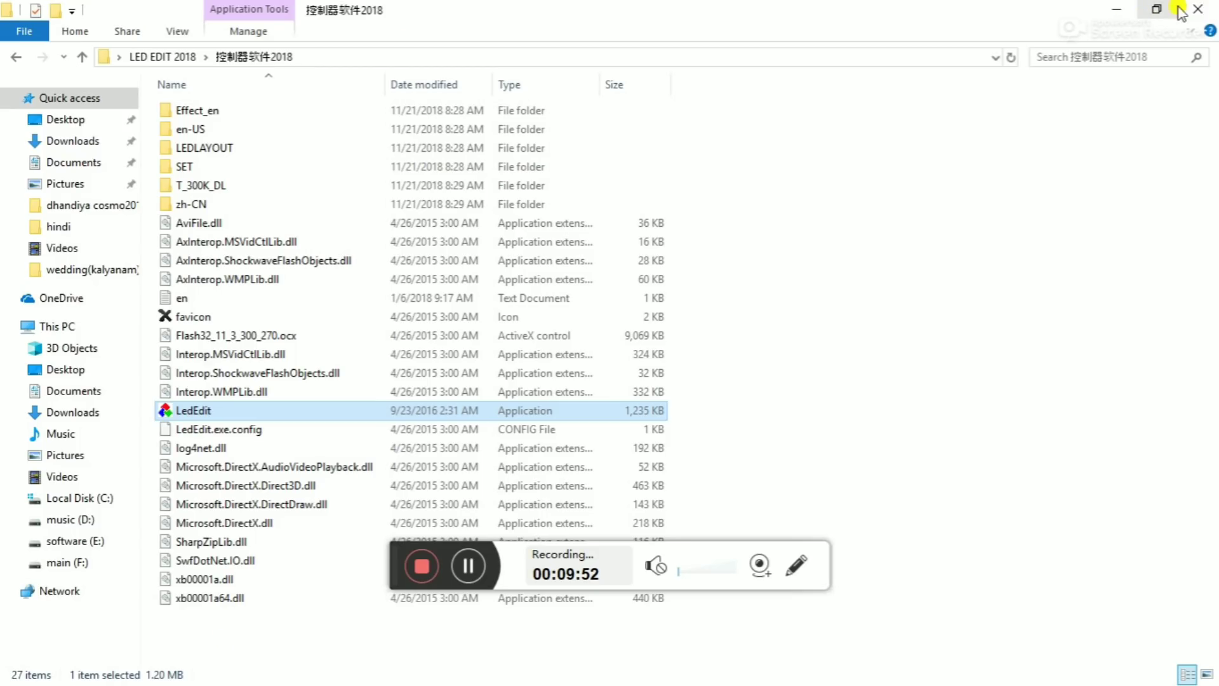
click(1117, 12)
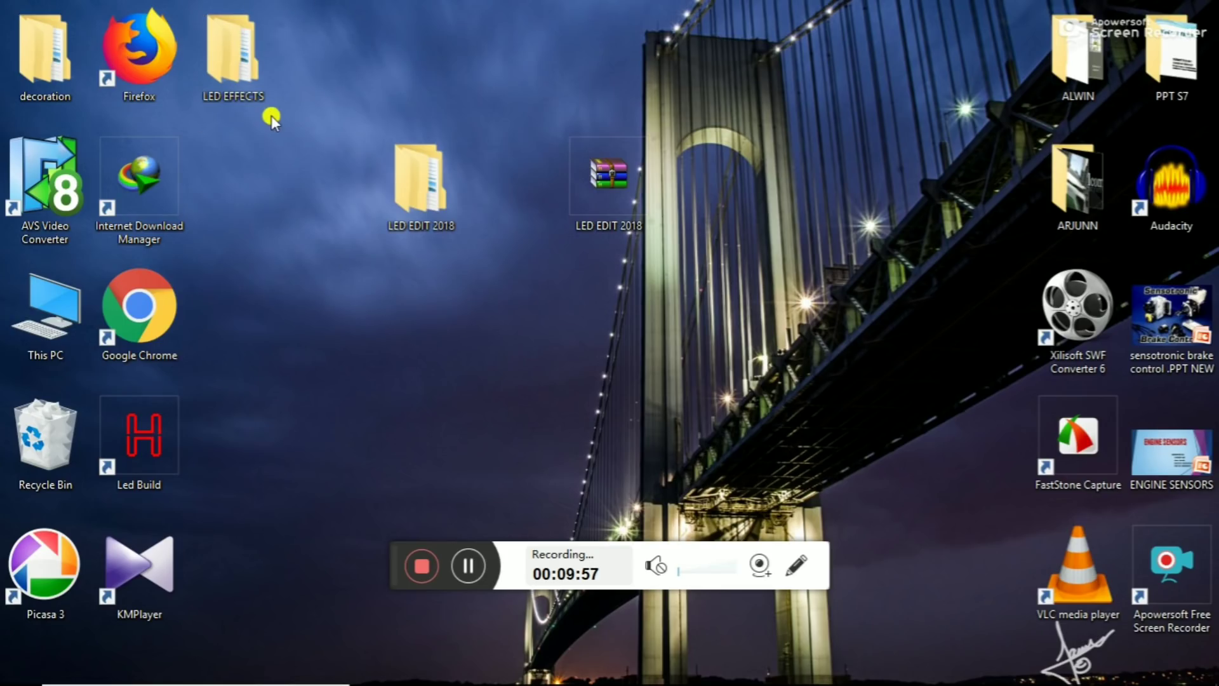
double_click(239, 60)
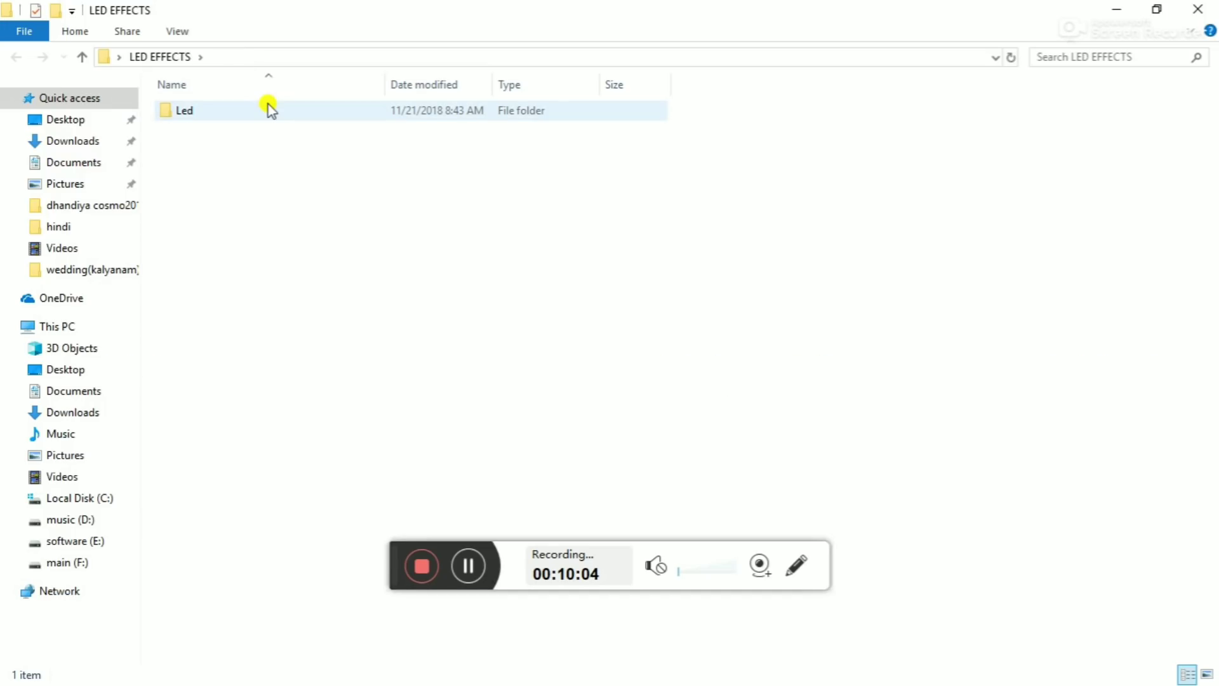
double_click(268, 109)
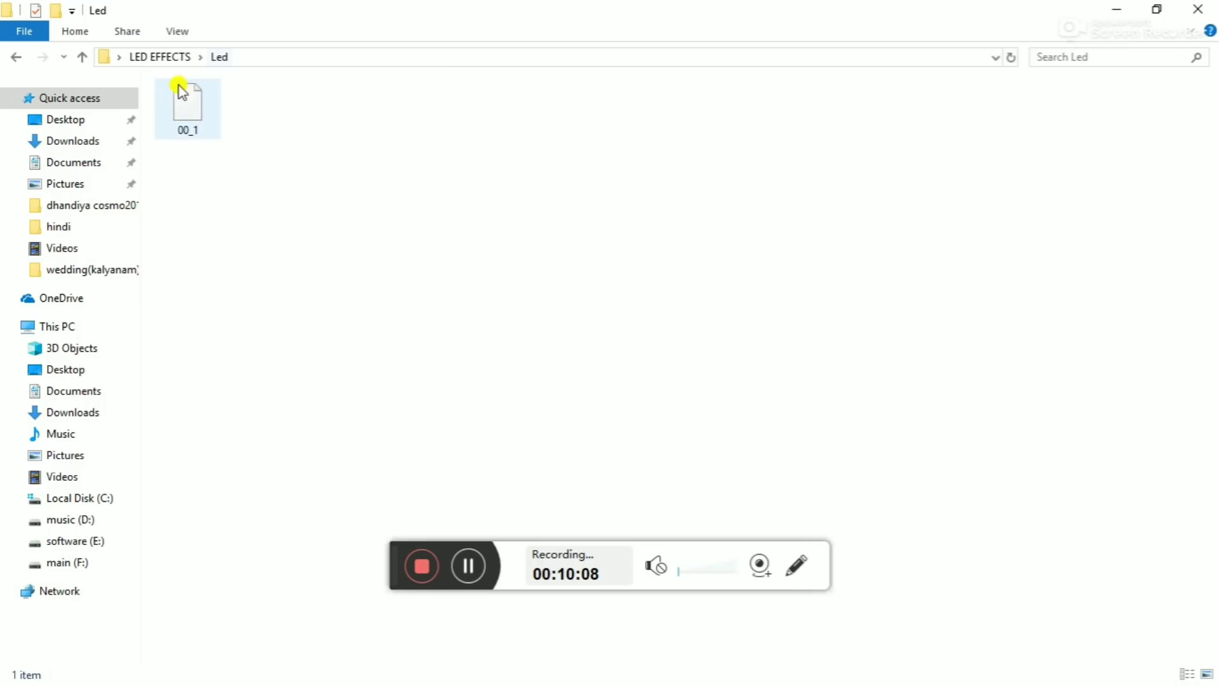
click(198, 118)
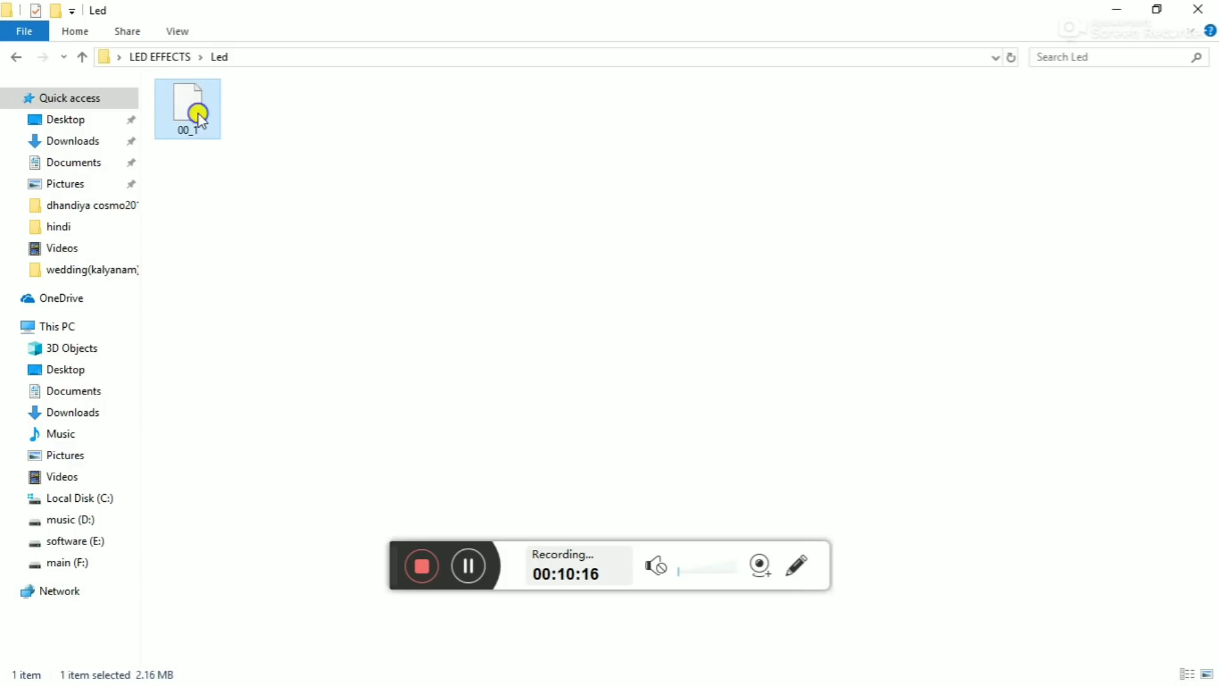
right_click(198, 113)
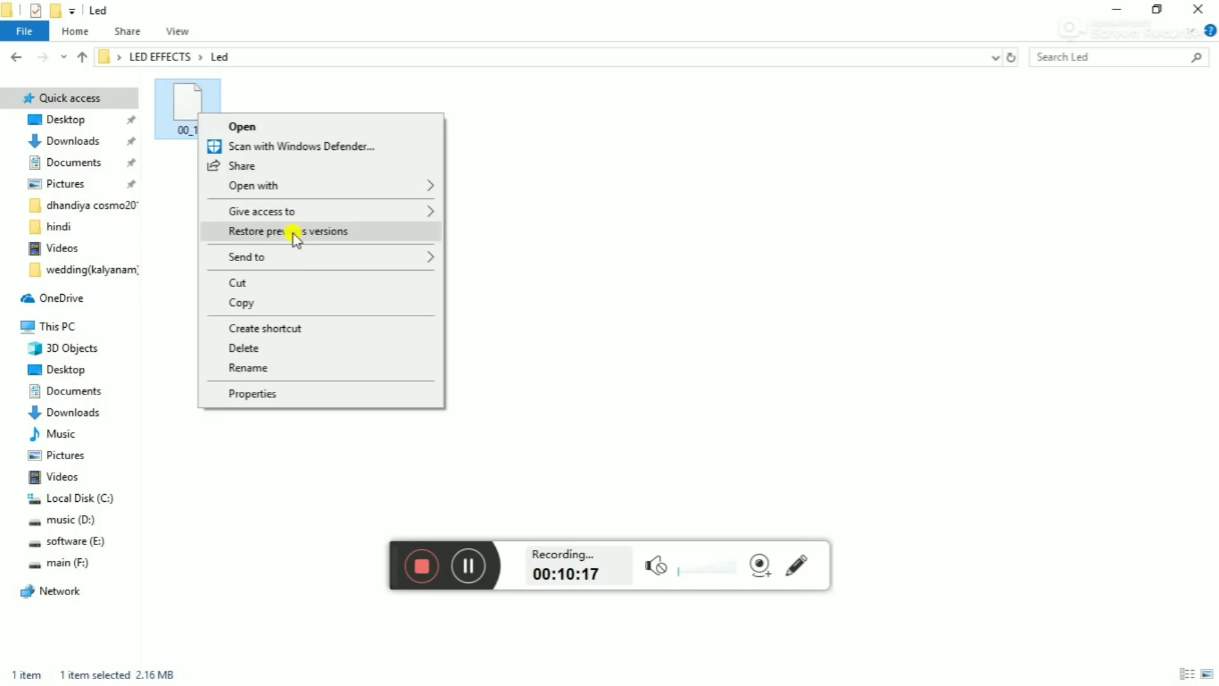
click(298, 311)
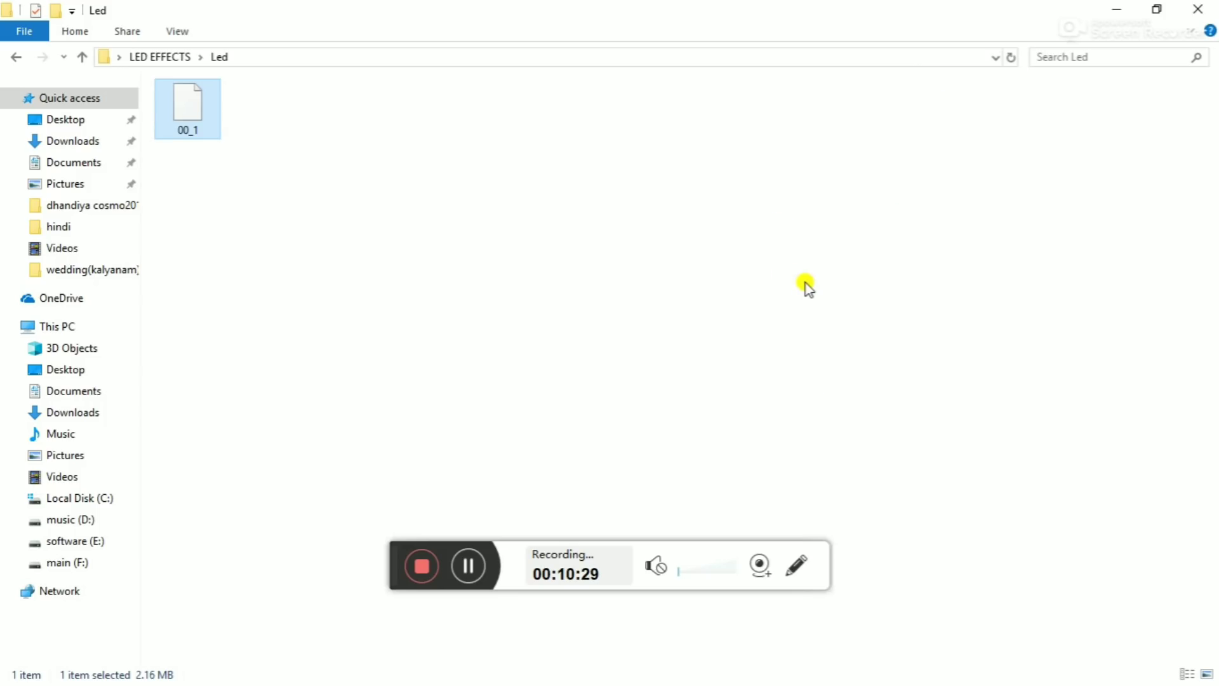
click(1200, 9)
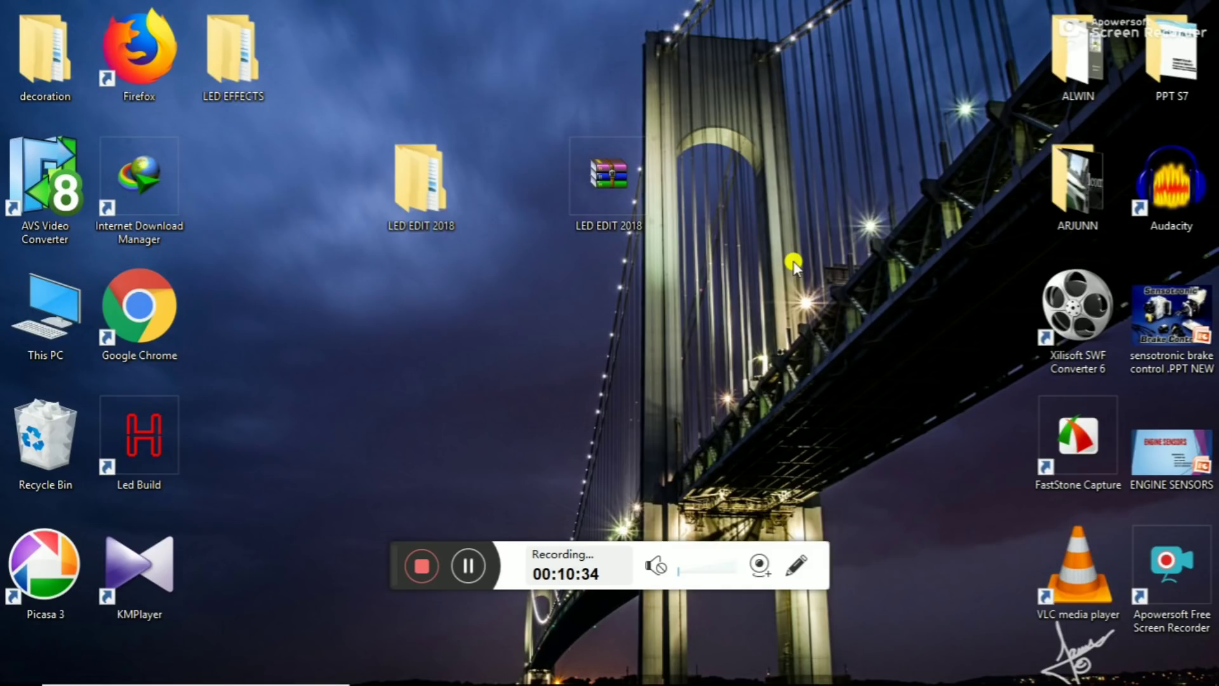